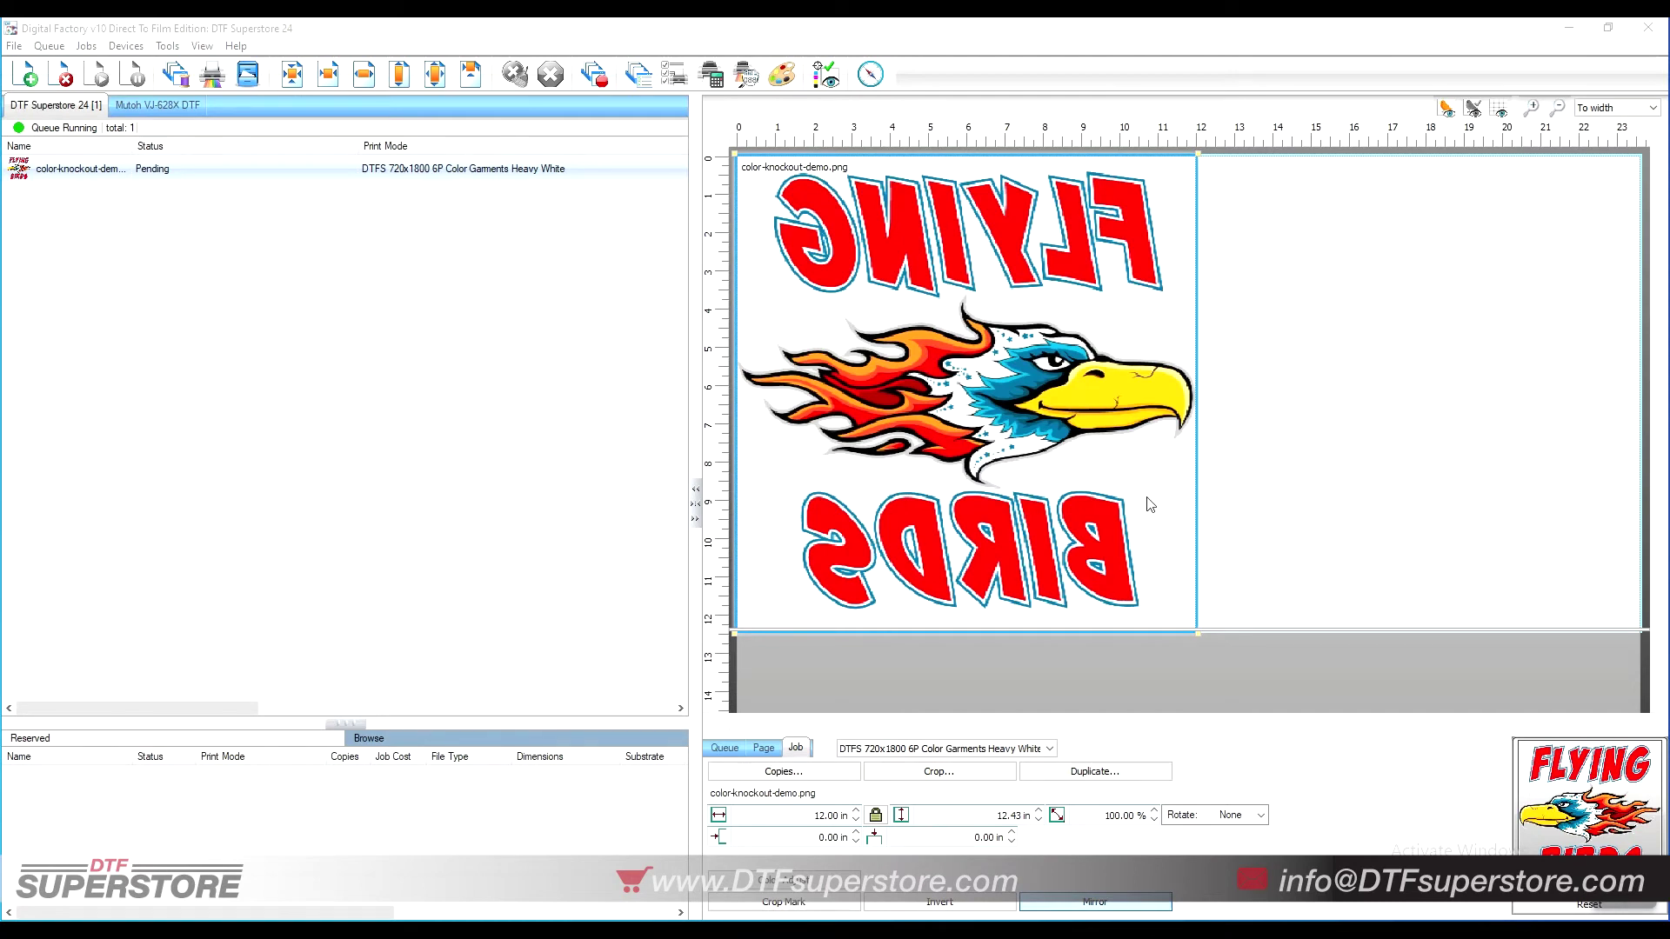
- Scroll up in the print preview of the two queued jobs
scroll(1151, 504, "up", 1)
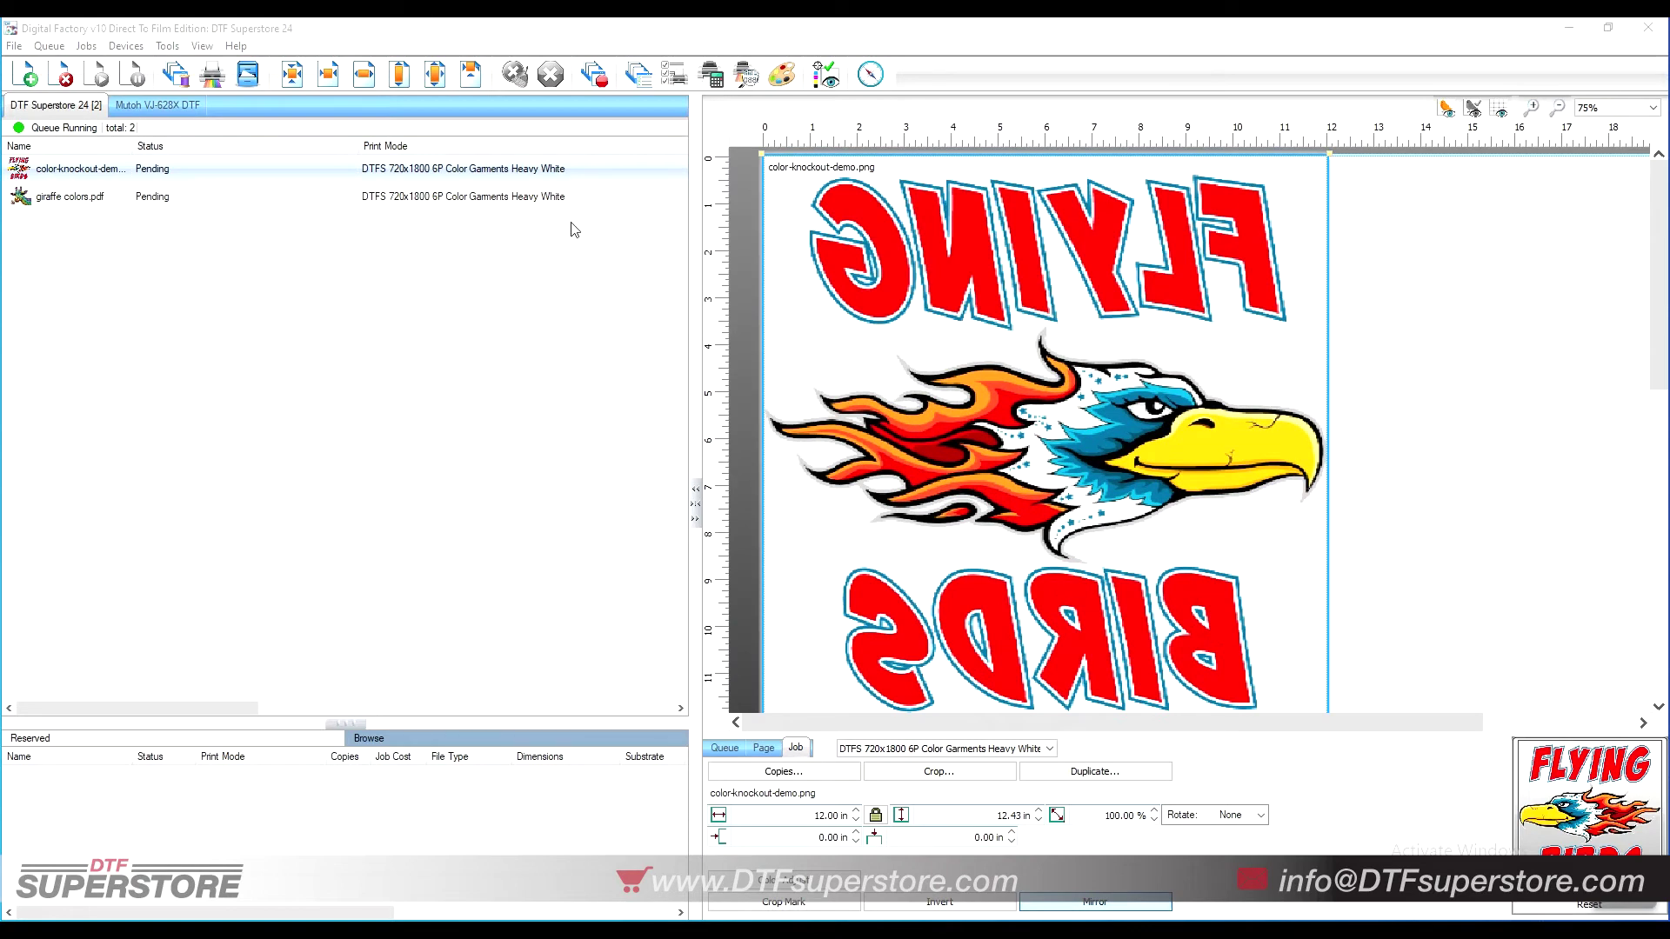
- Show the FLYING BIRDS job's Production Plug-ins list with KnockMeBlackOut and KnockMeColorOut
mouse_move(576, 168)
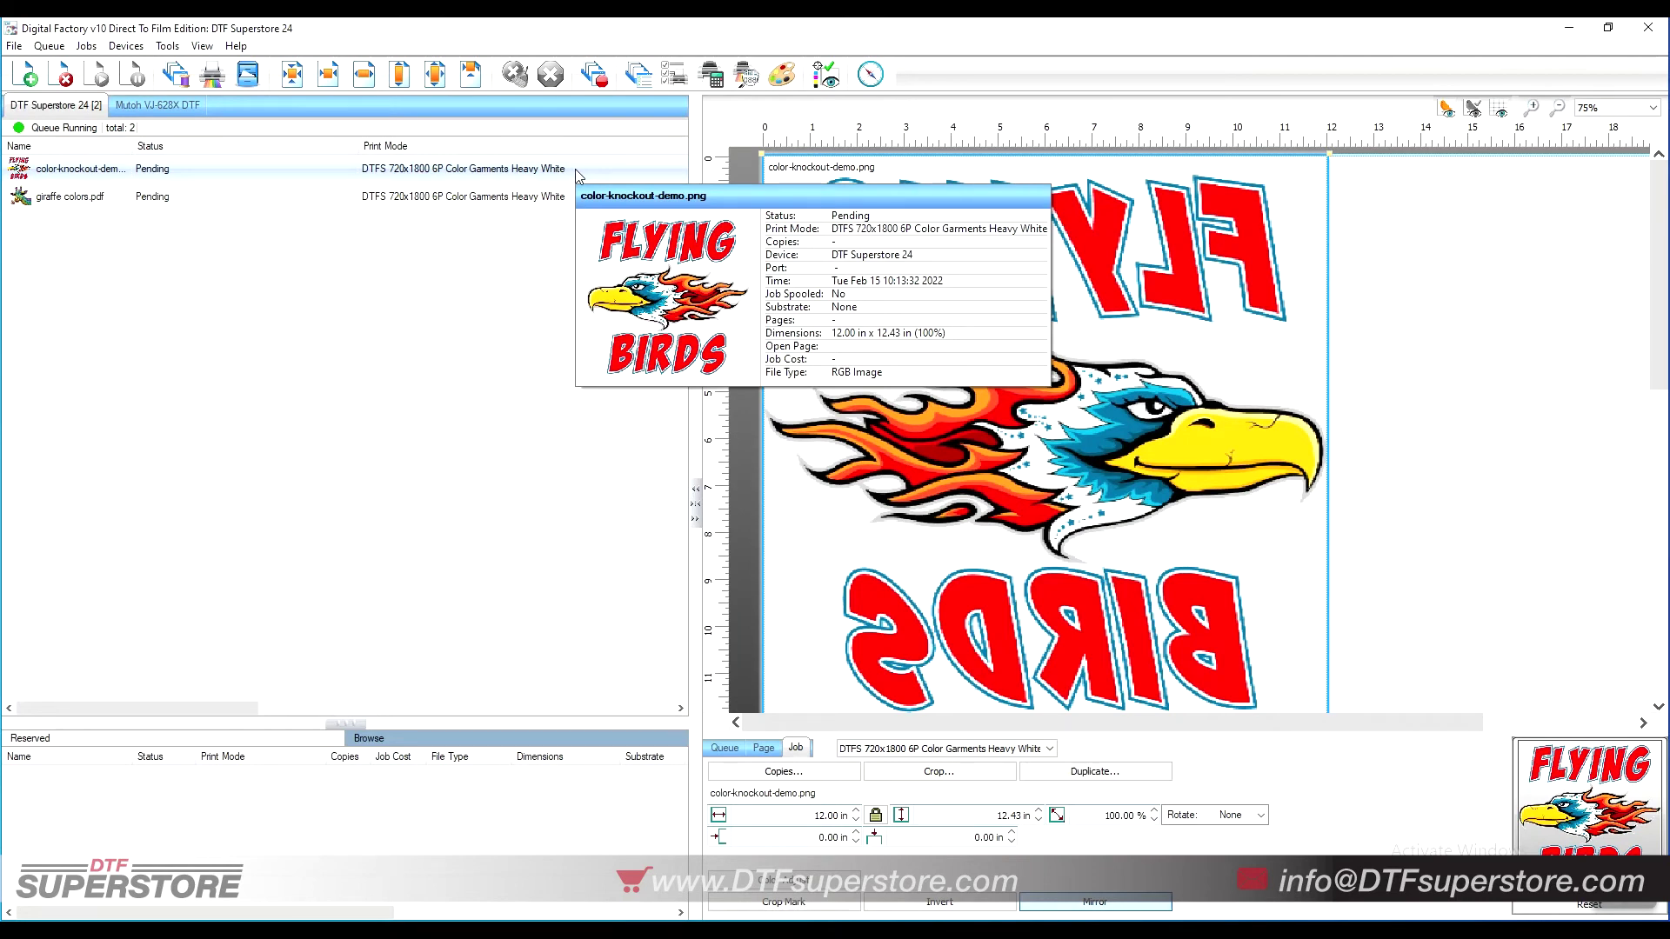
right_click(576, 172)
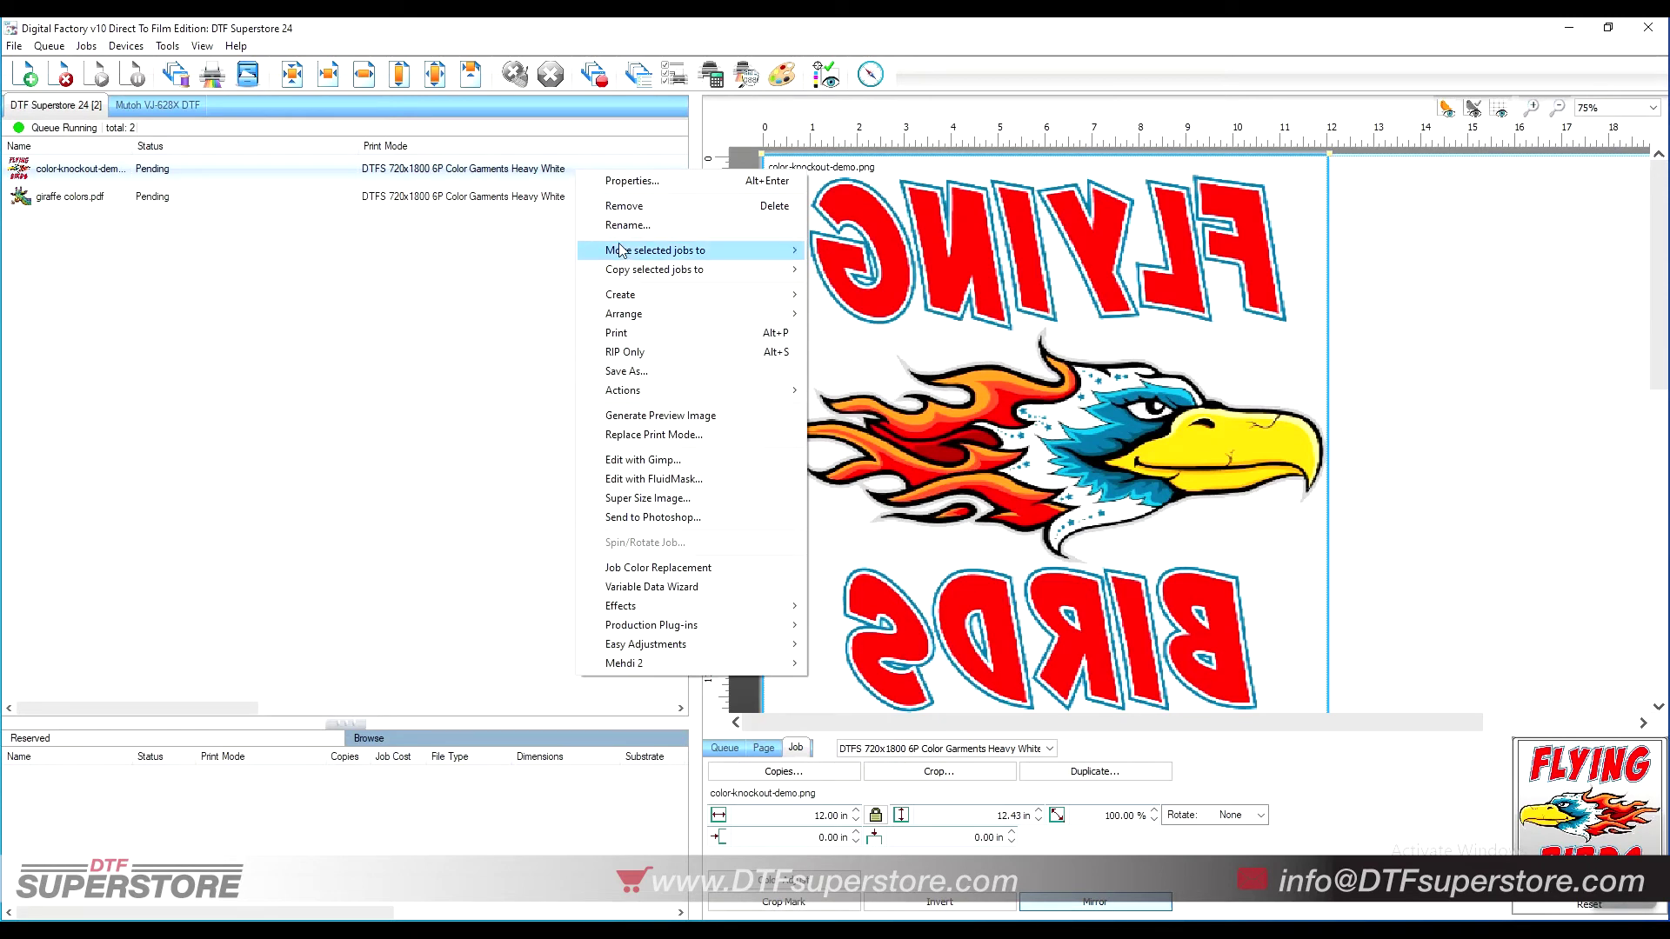
mouse_move(735, 634)
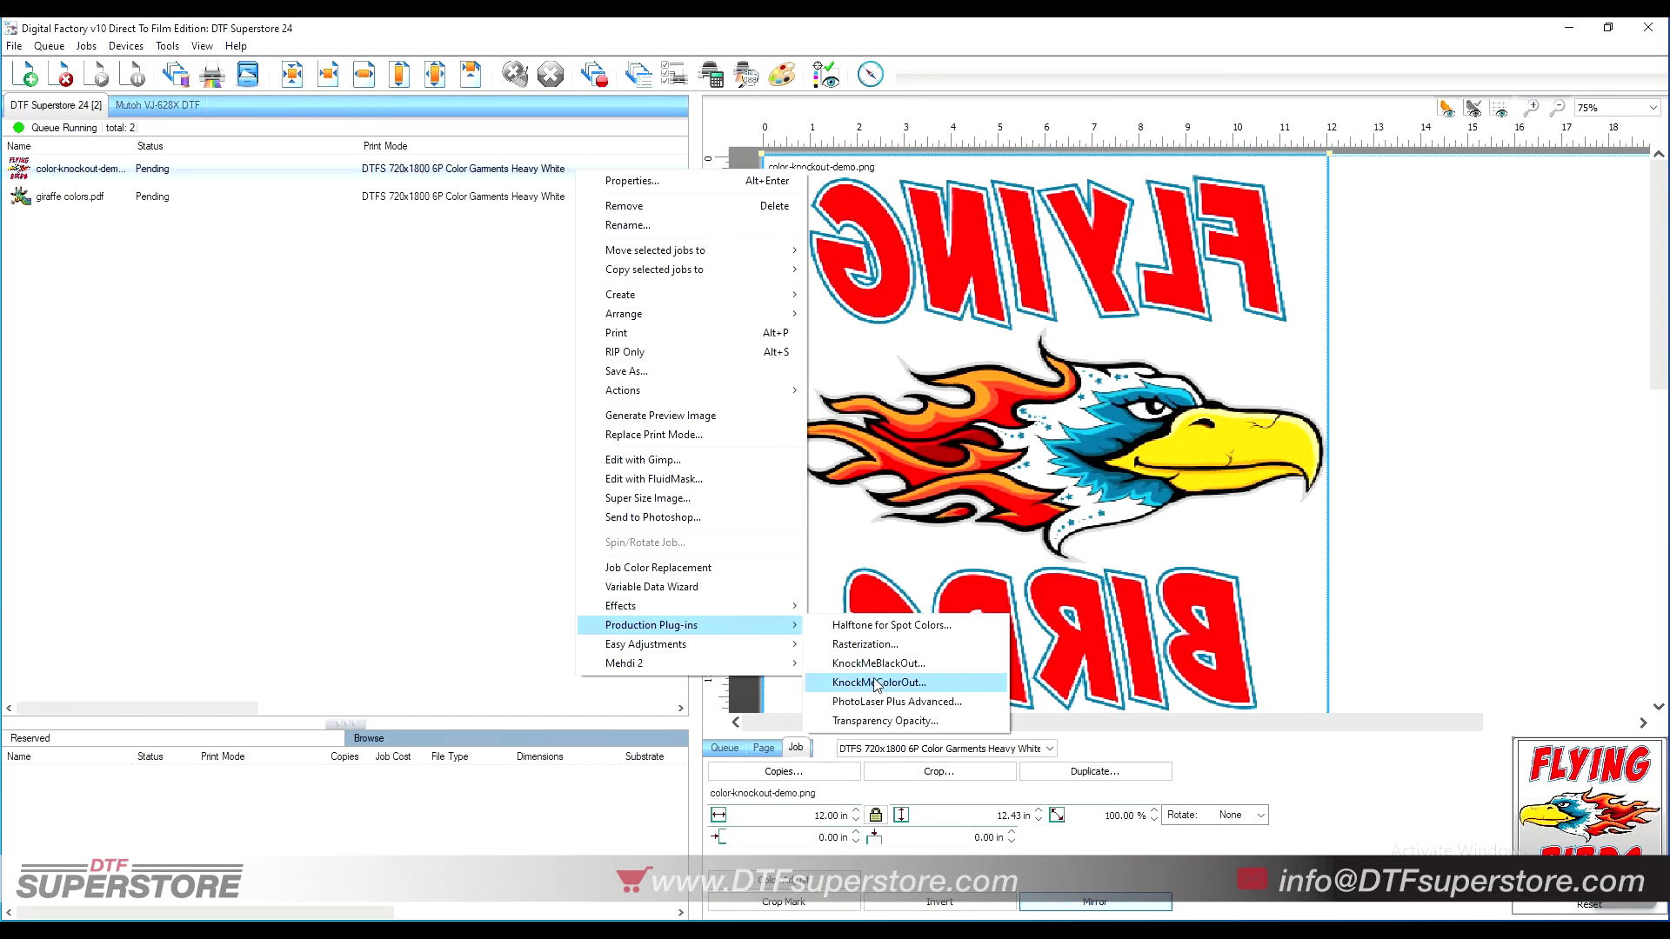
- Preview the giraffe colors.pdf job and its actions, then reopen FLYING BIRDS' action menu
left_click(422, 199)
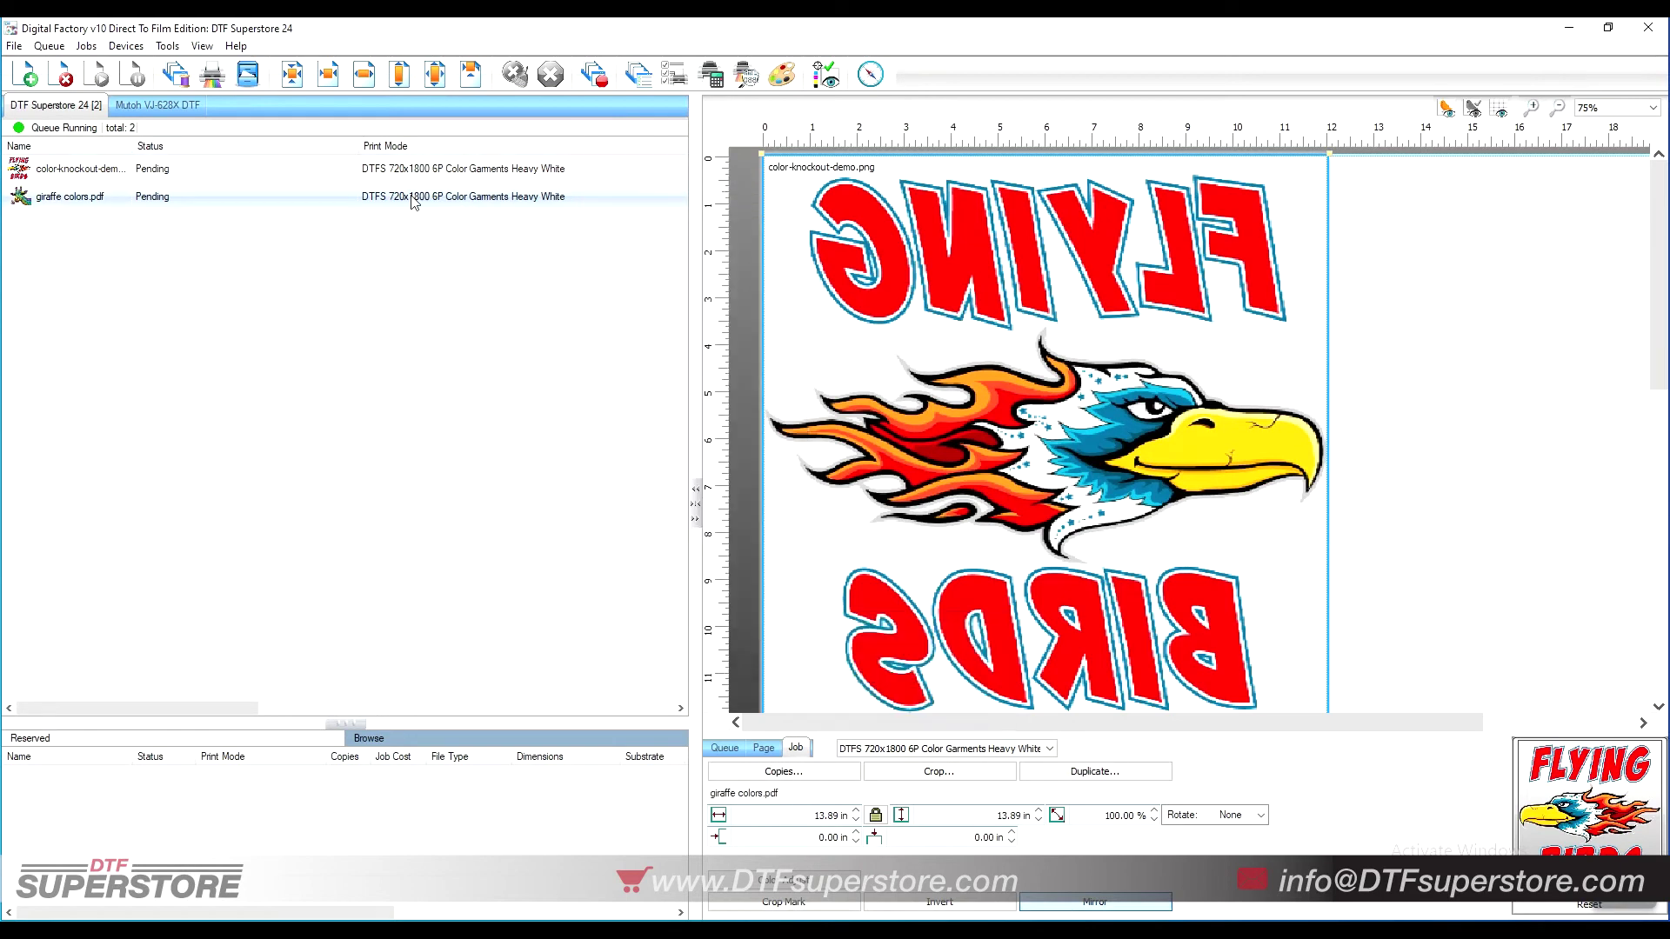
right_click(424, 199)
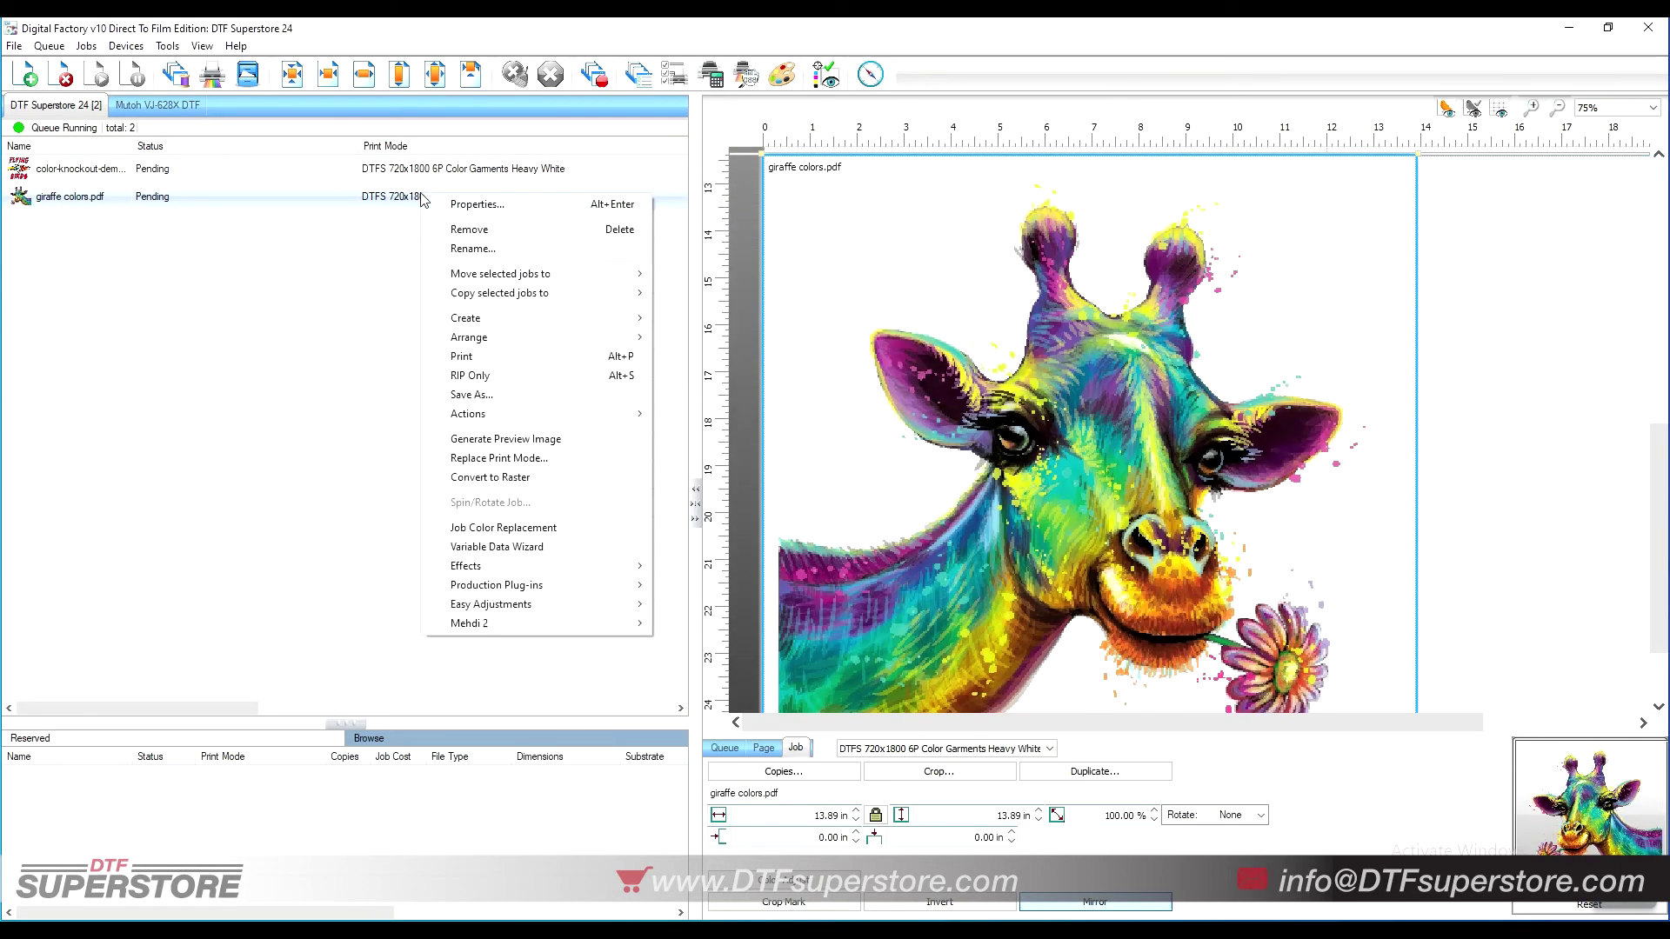
mouse_move(579, 588)
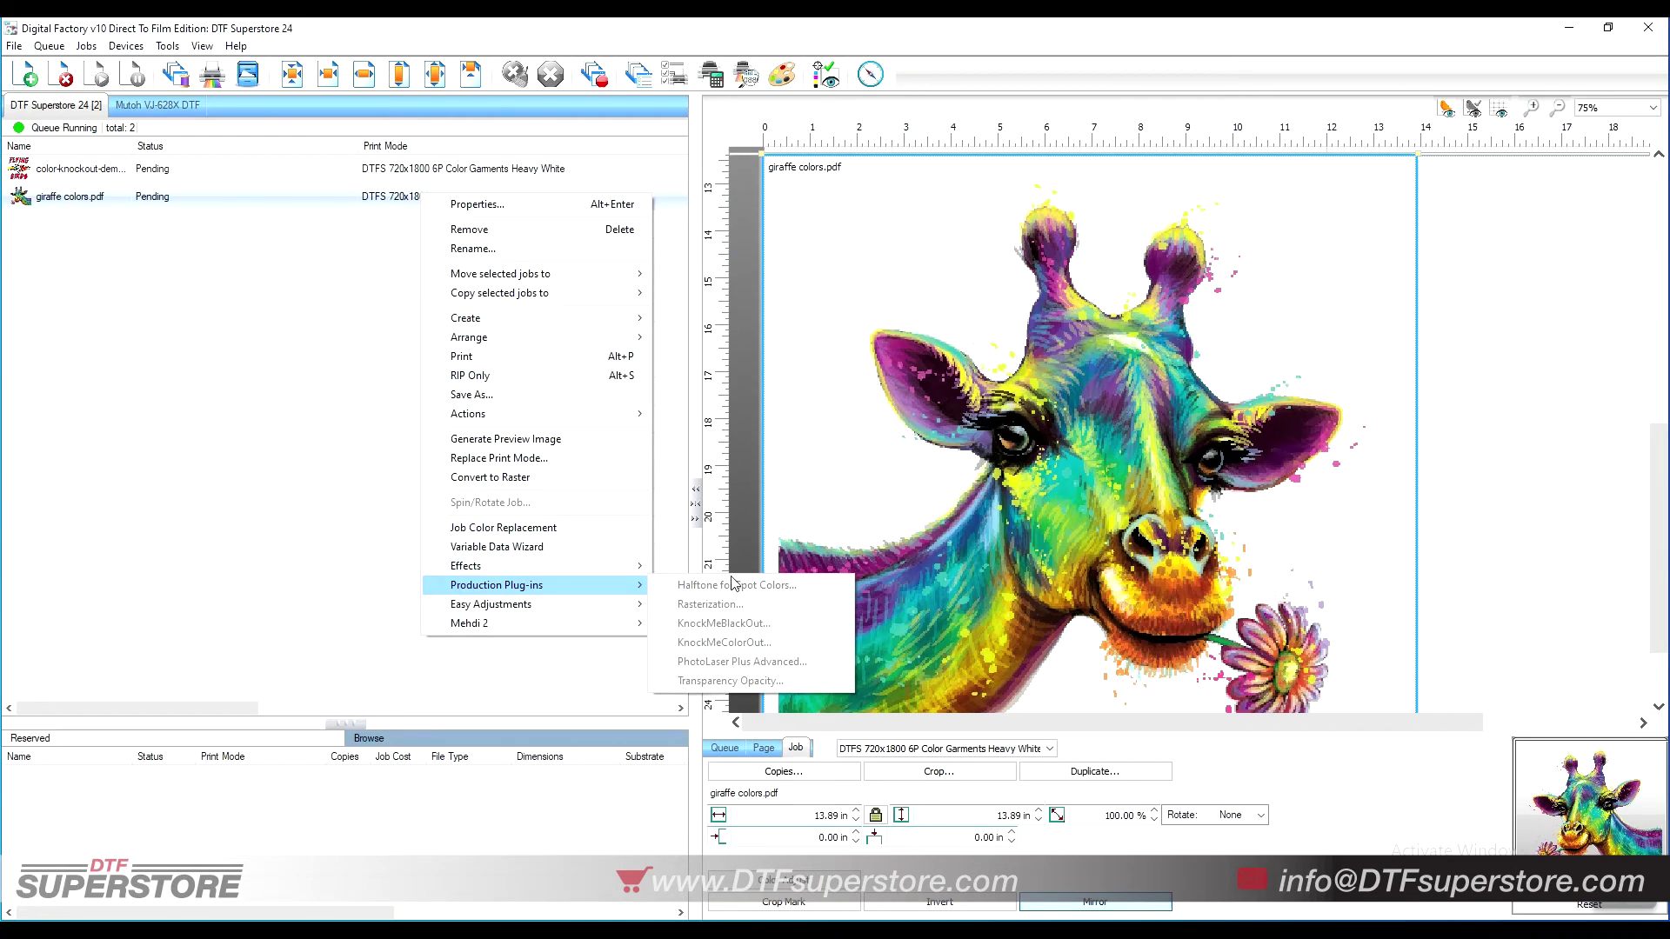
left_click(295, 357)
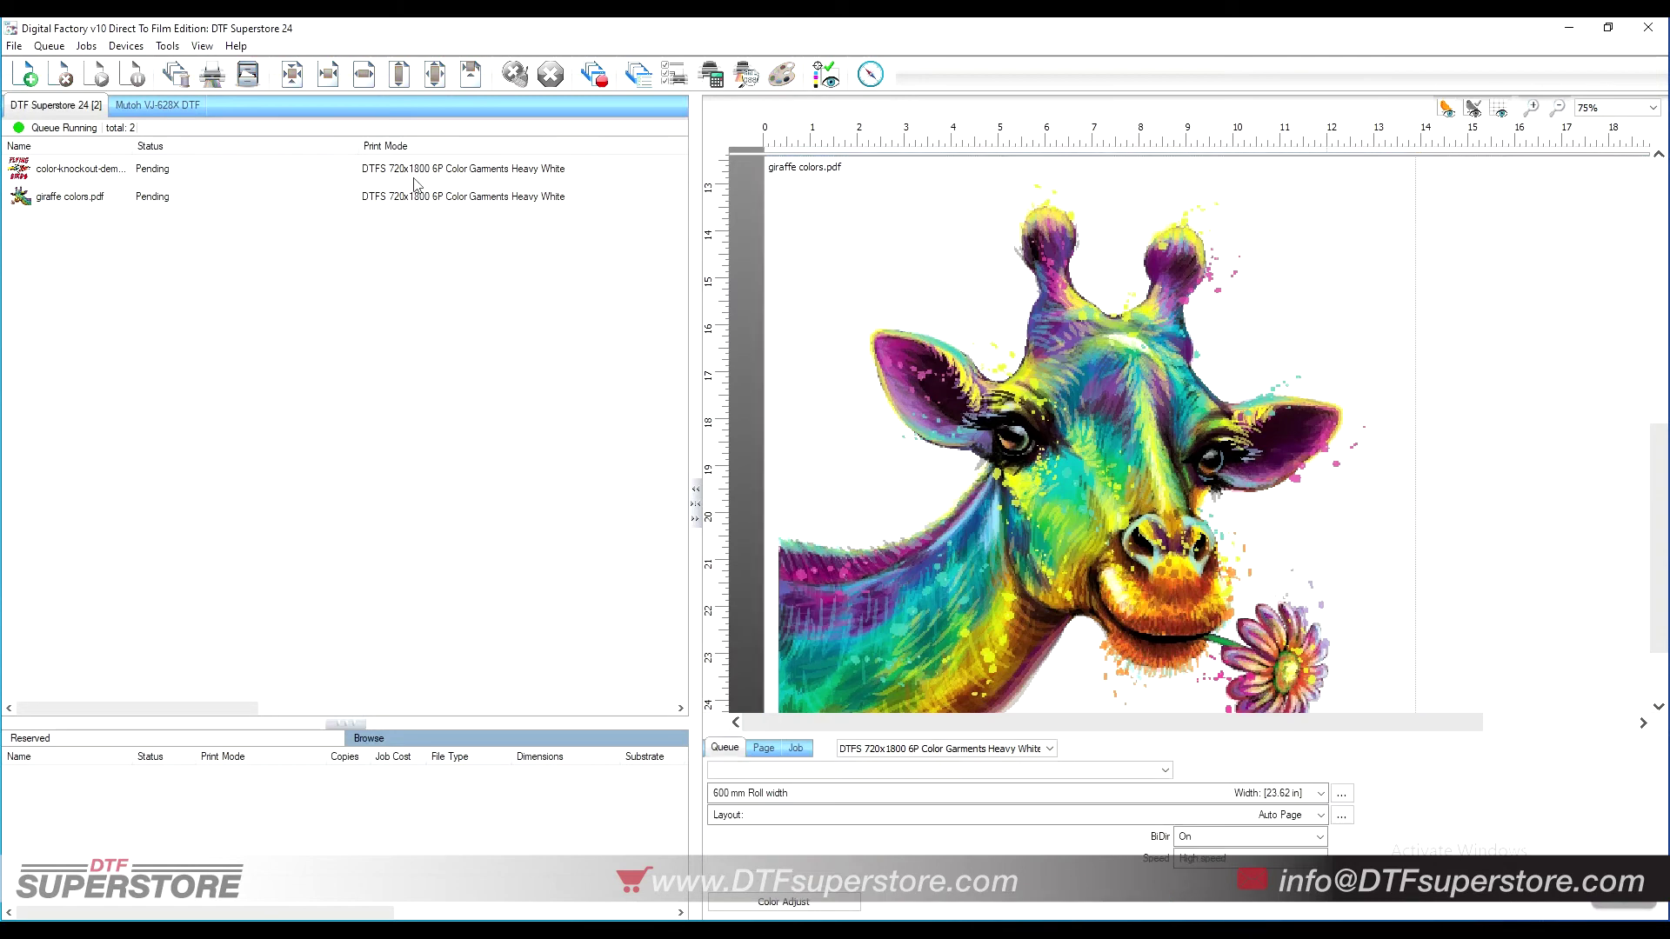
right_click(581, 170)
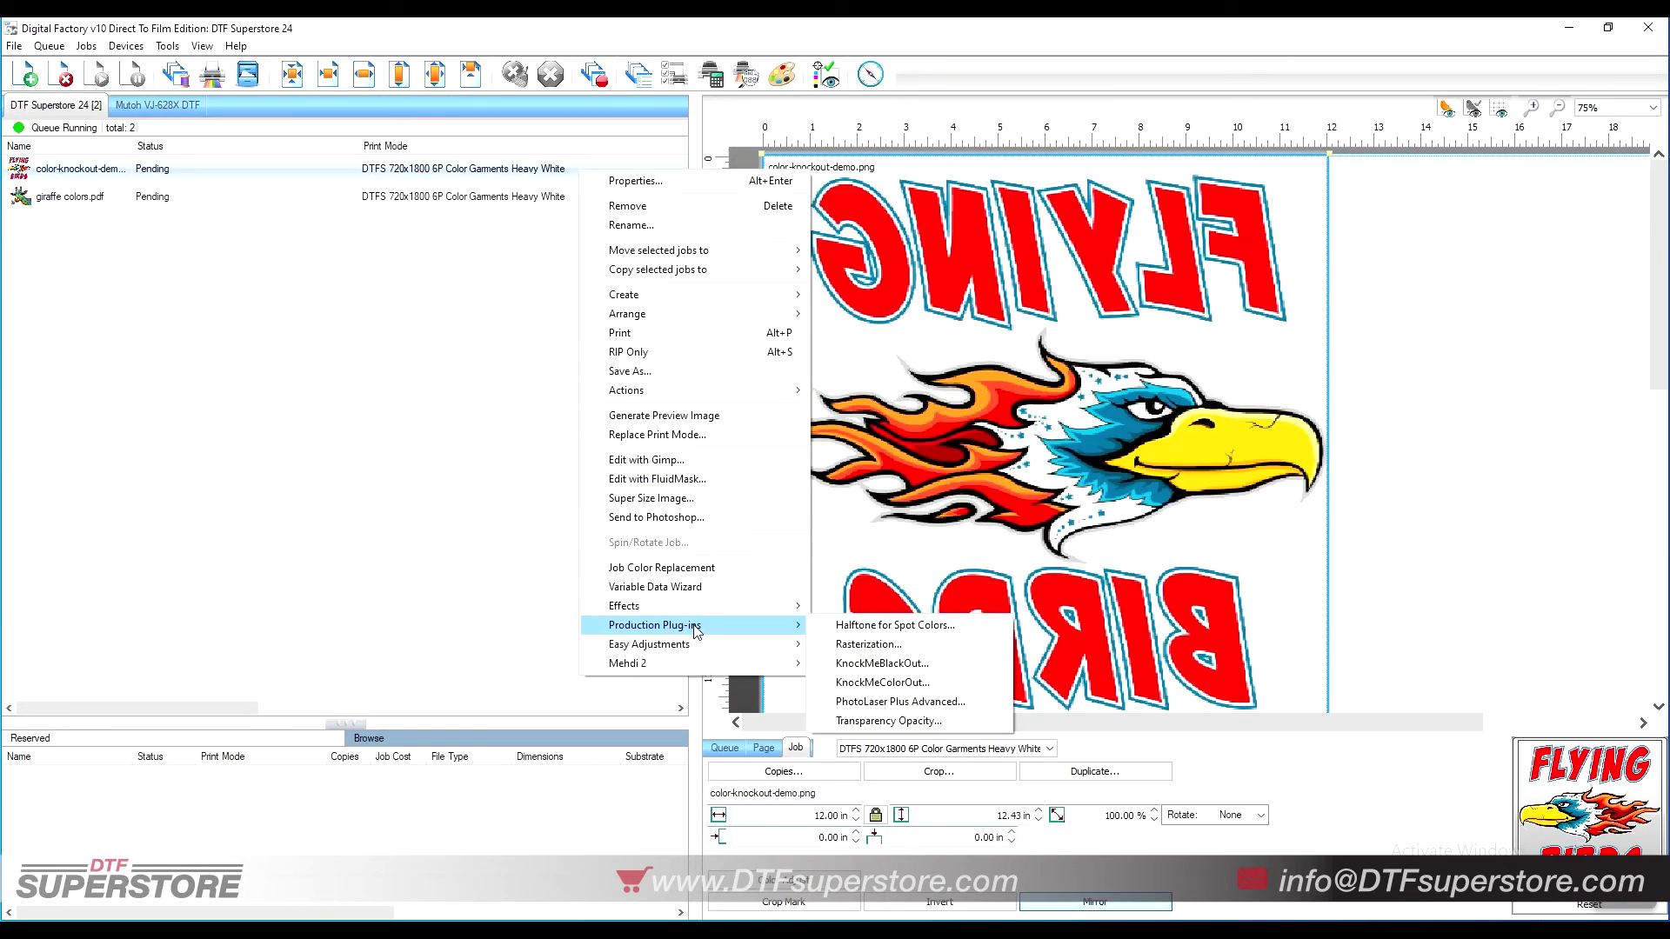
- Run KnockMeBlackOut on FLYING BIRDS, preview it on a bright green shirt, then close it
left_click(884, 664)
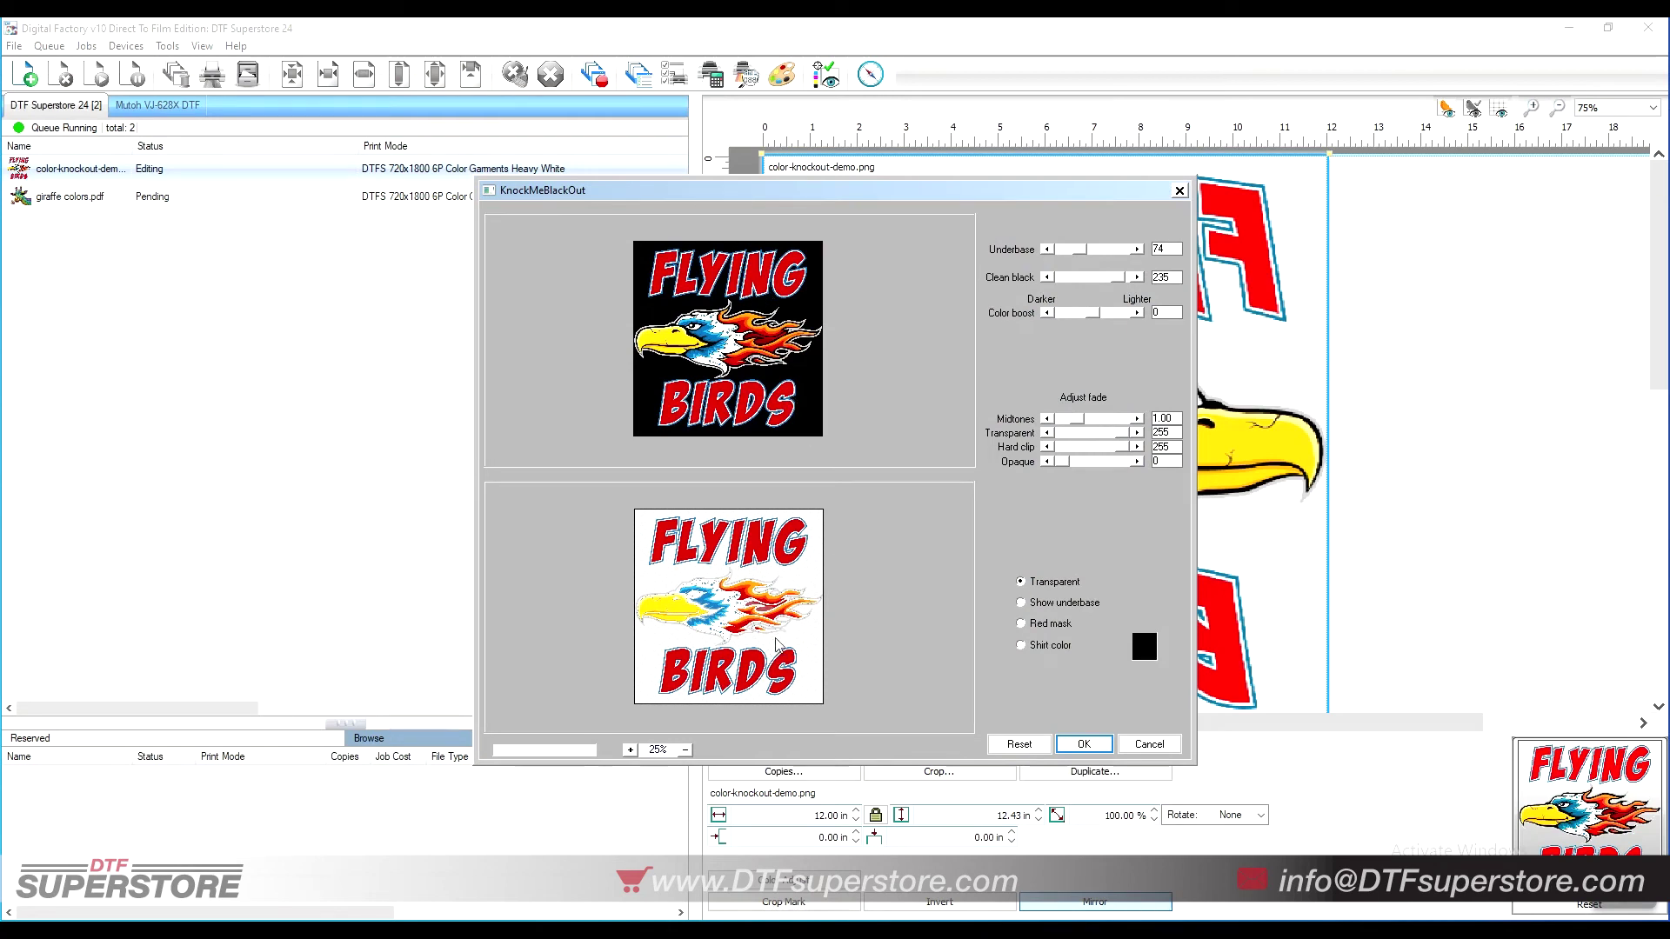
left_click(1065, 649)
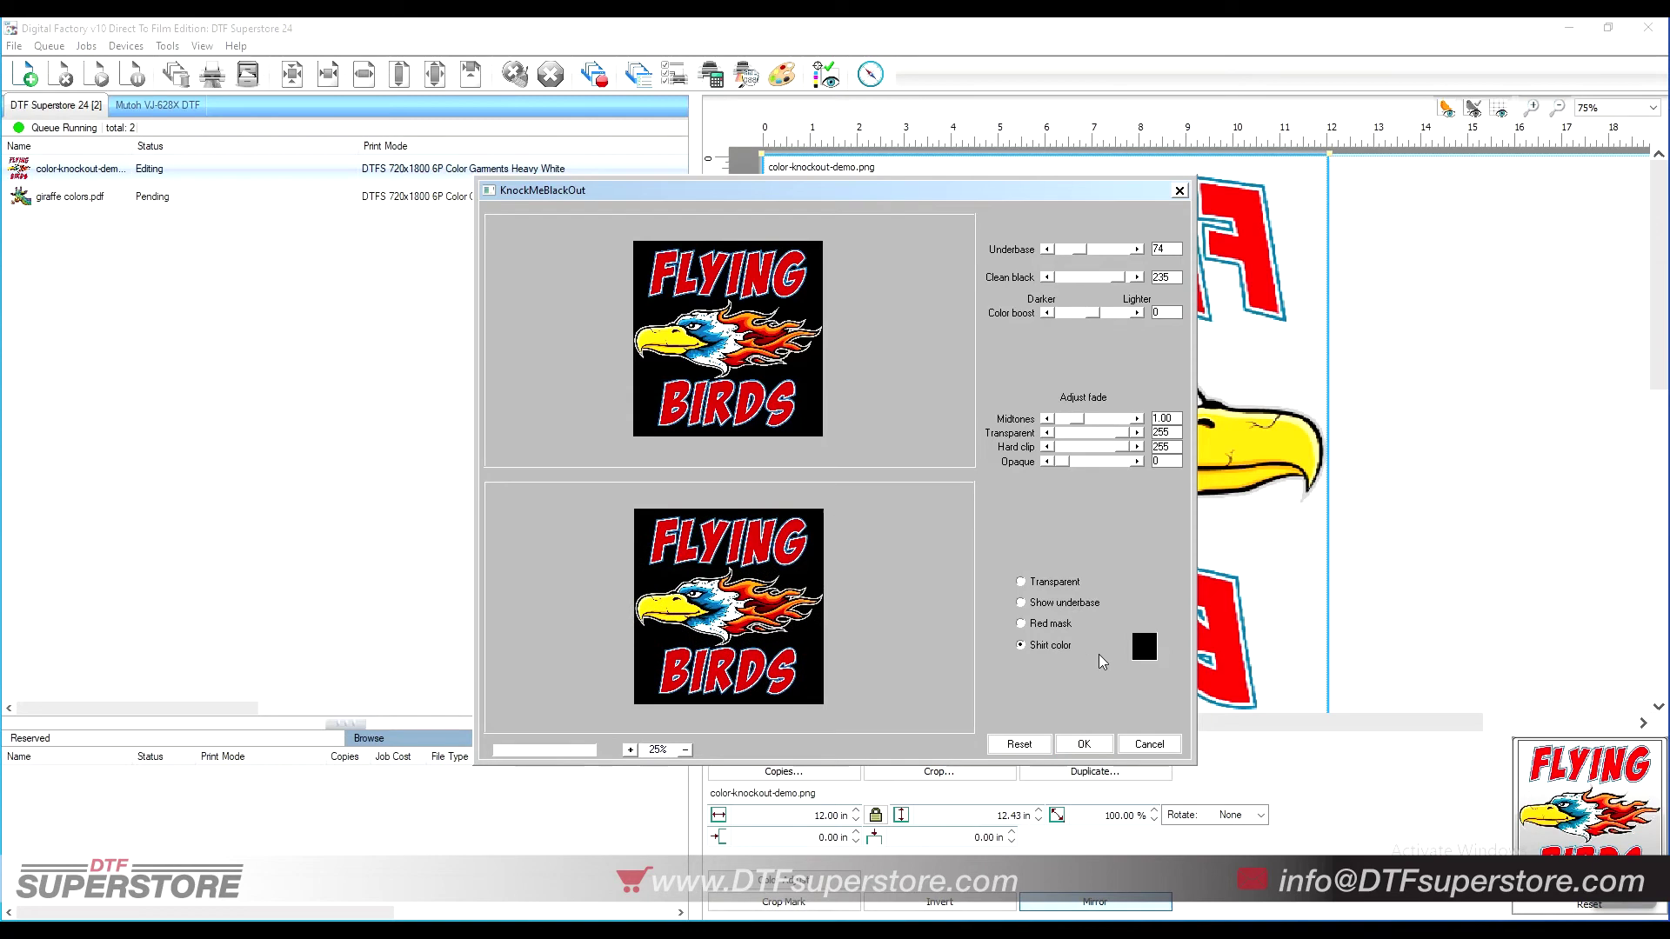
left_click(1145, 646)
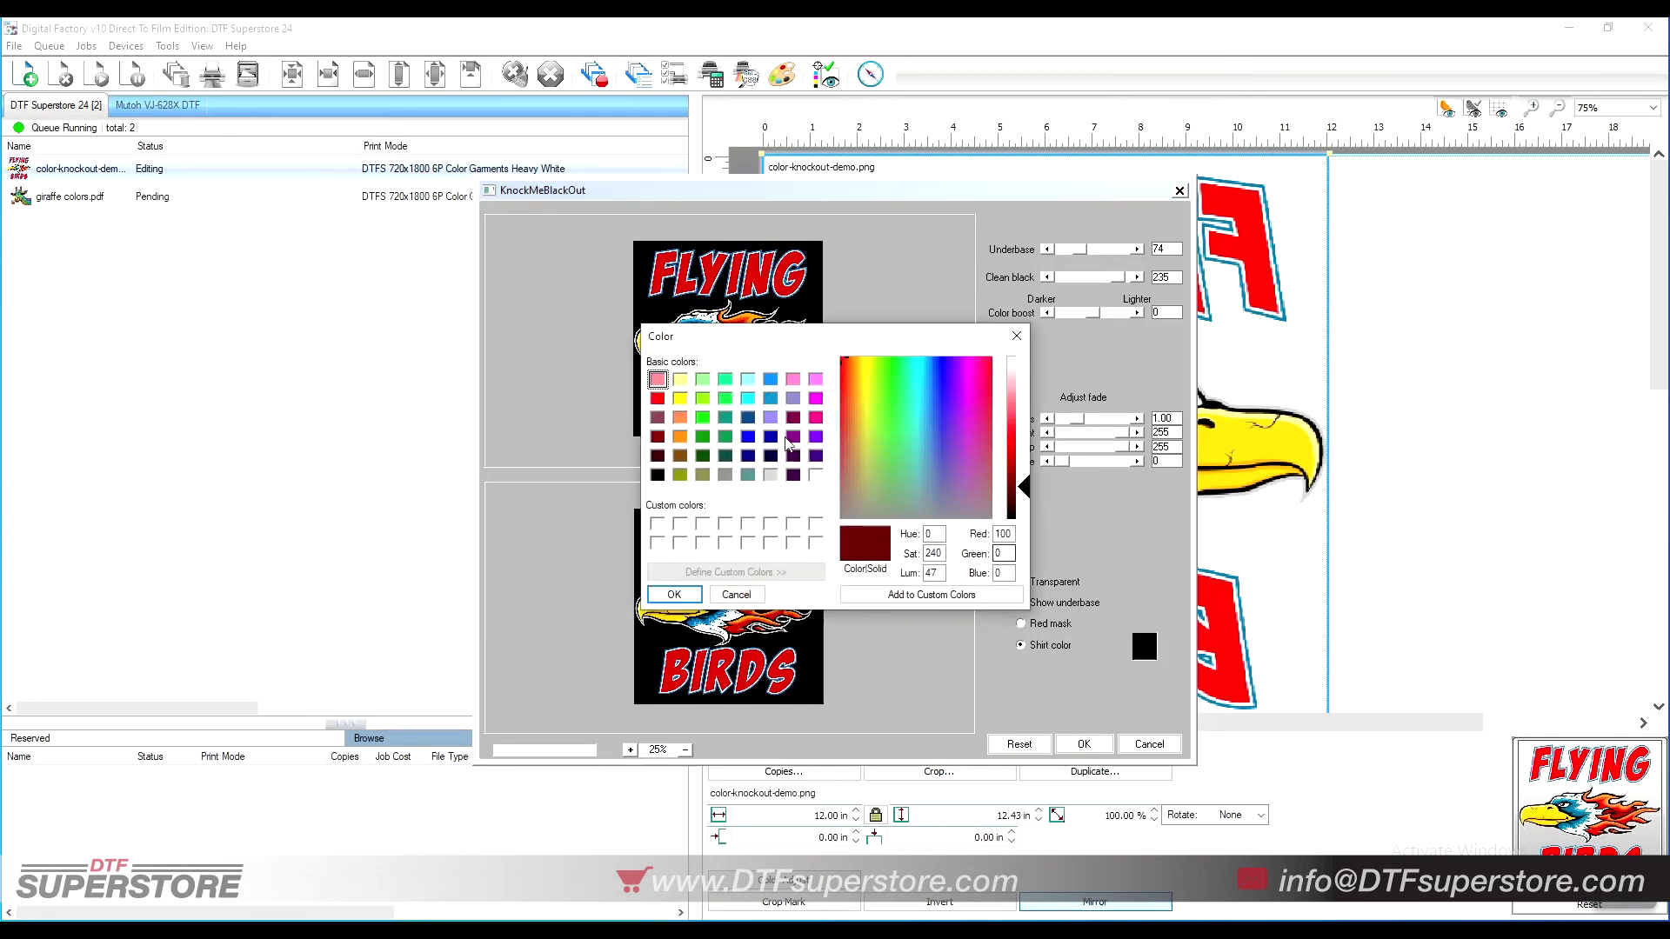
left_click(726, 398)
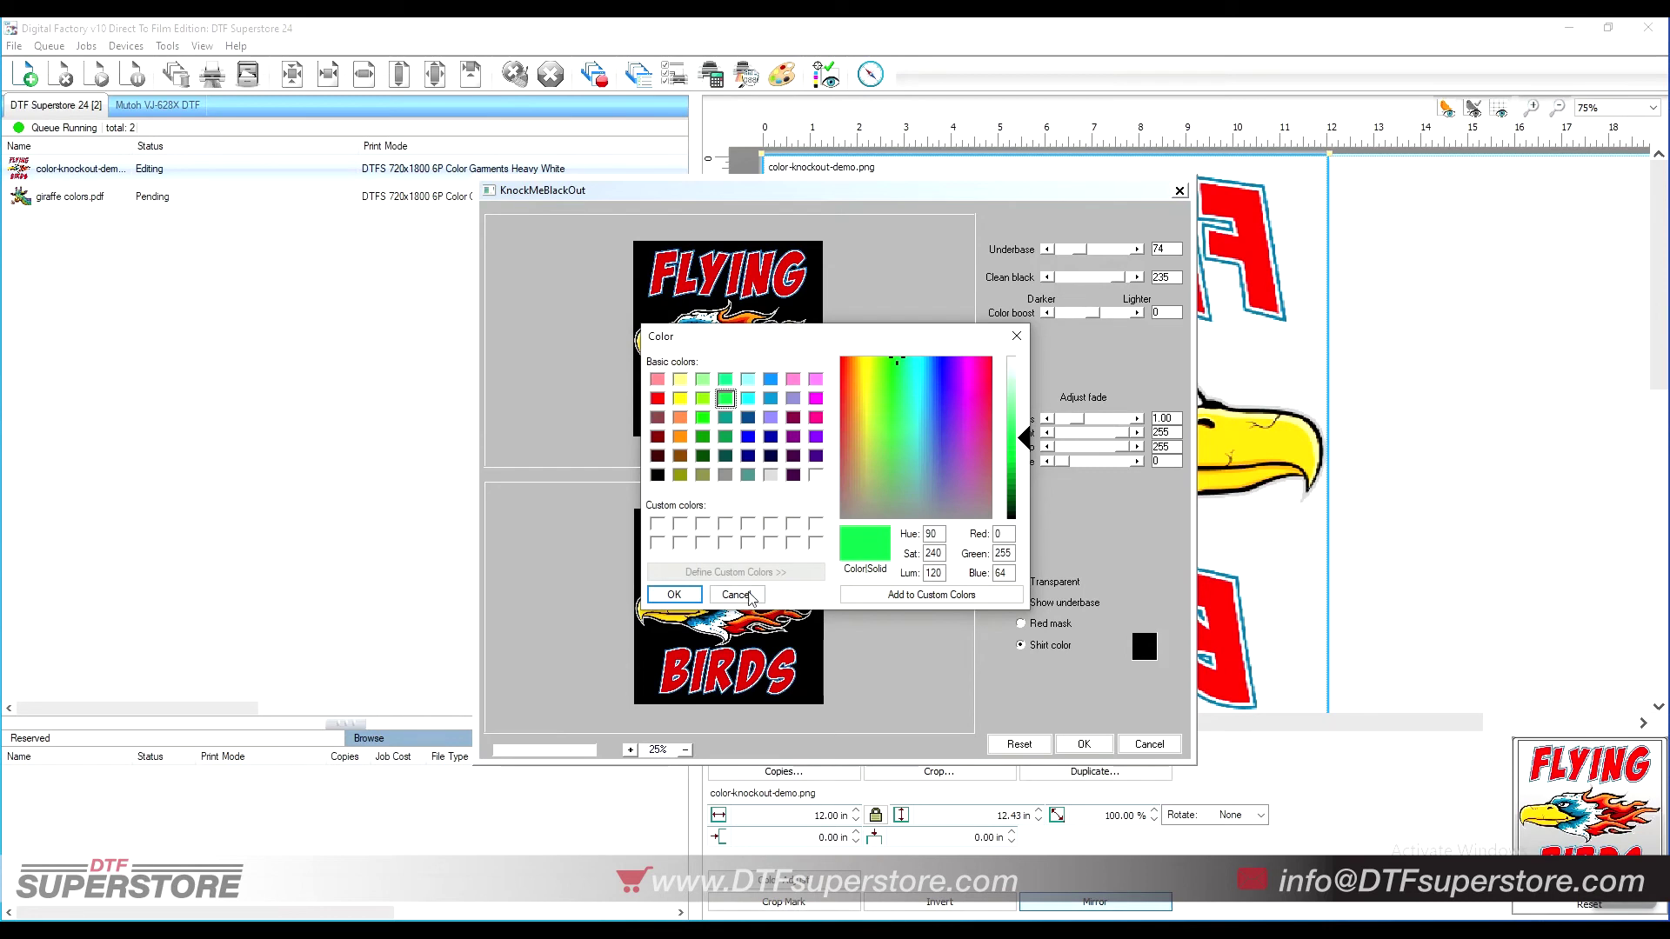
left_click(674, 595)
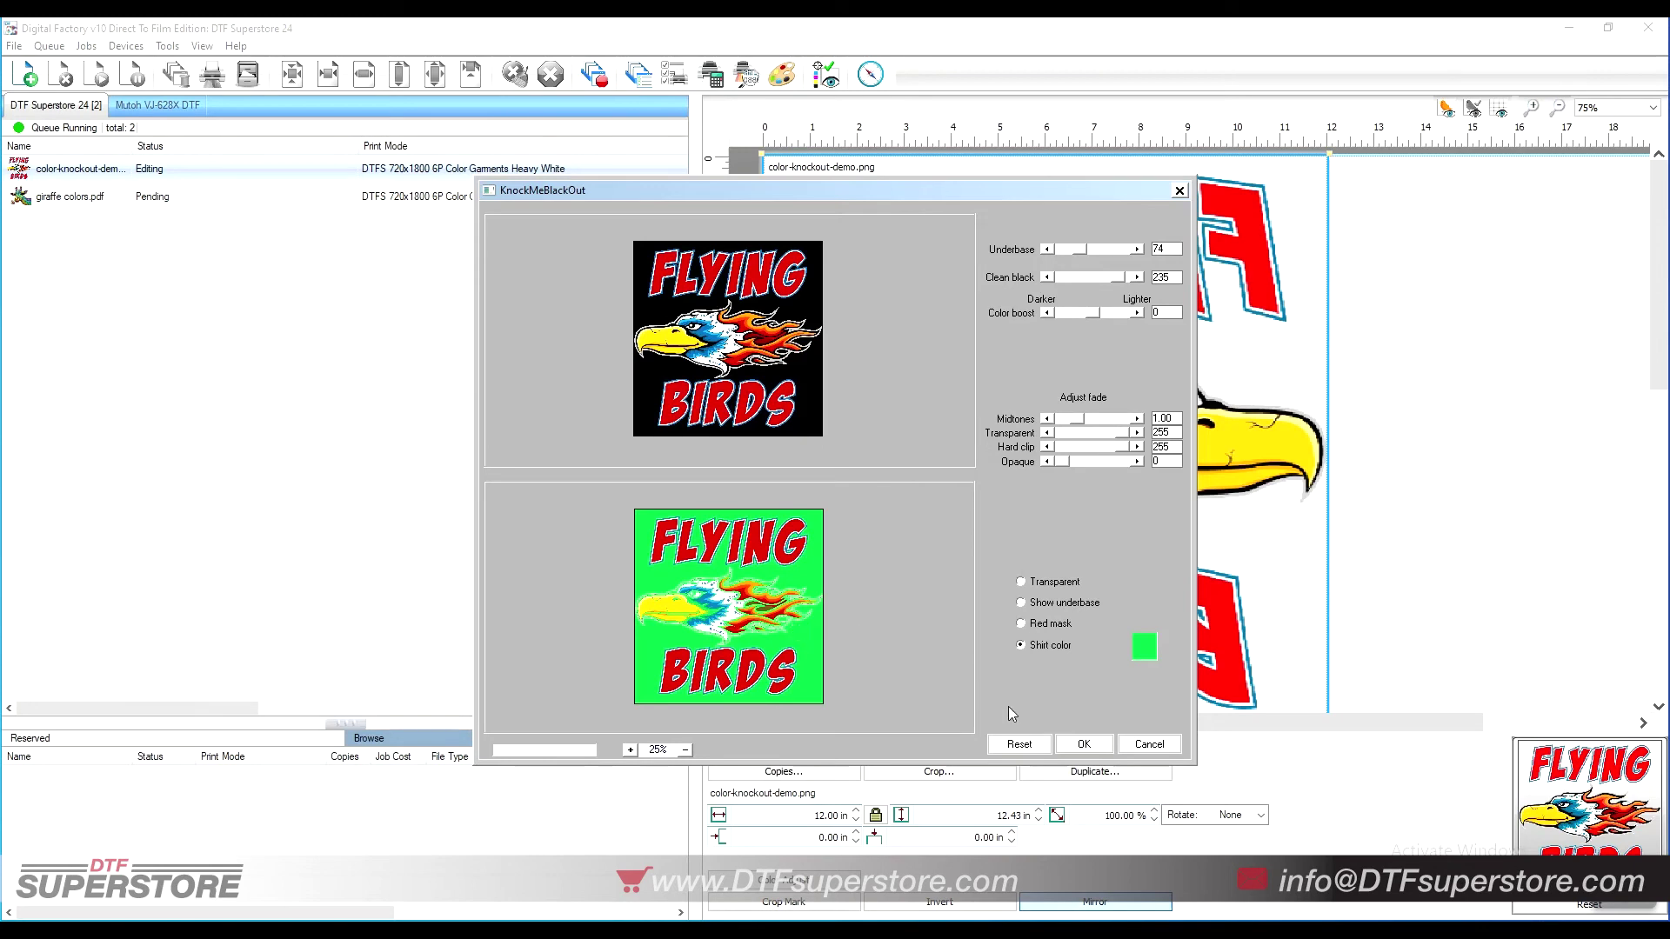
left_click(1131, 747)
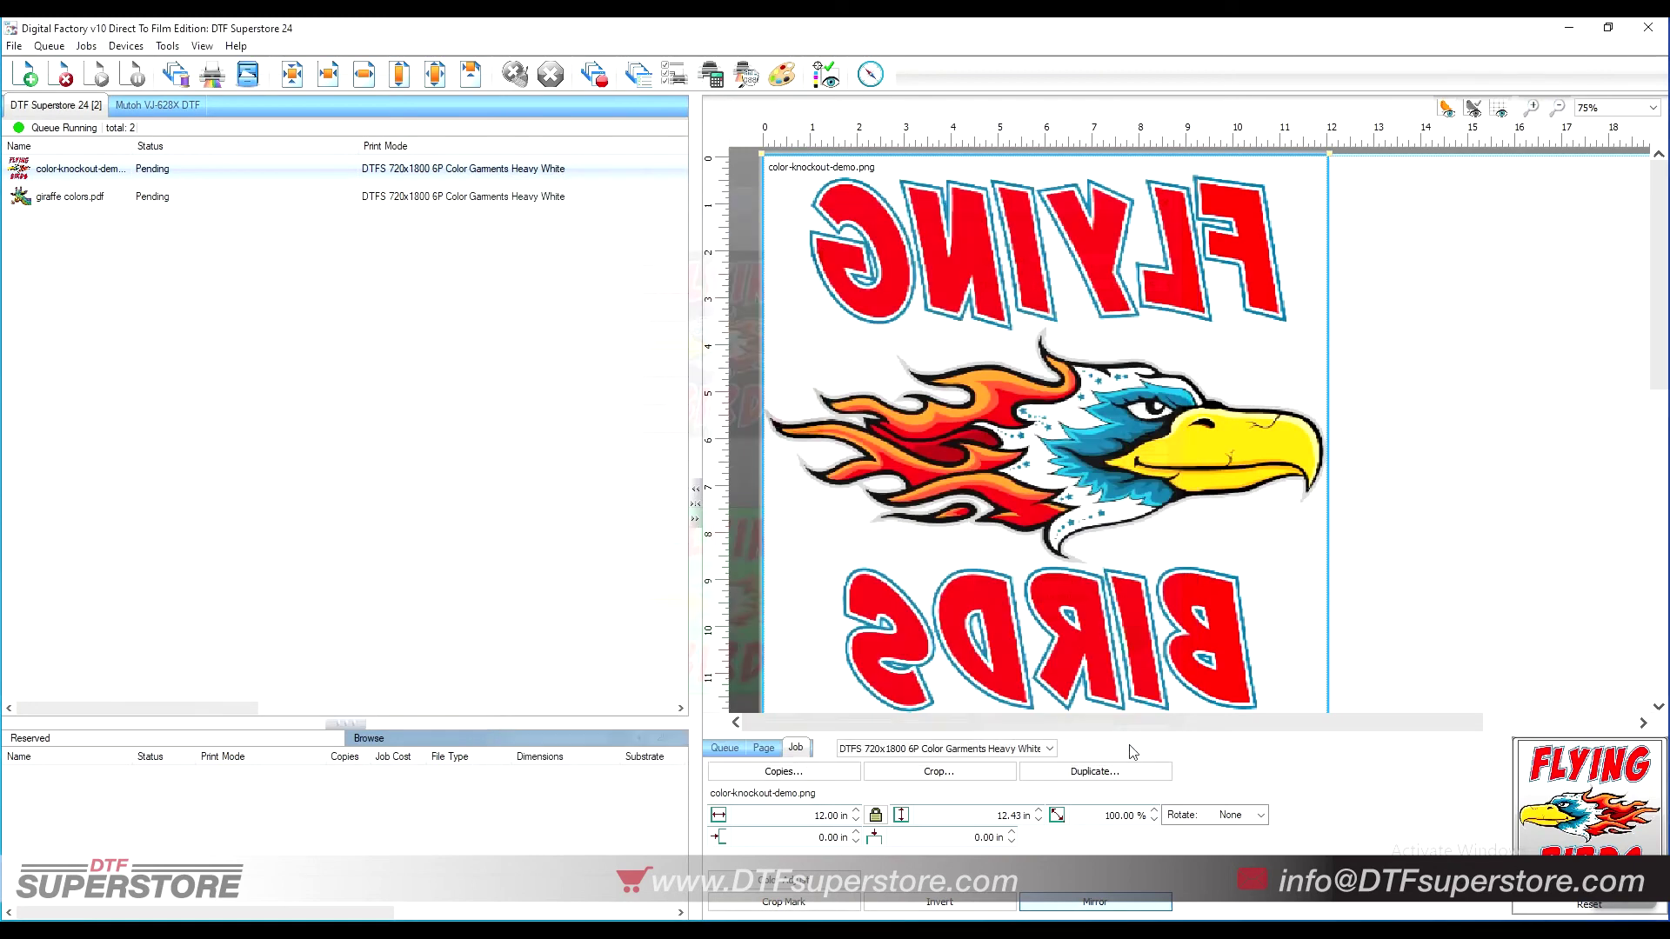
- Run KnockMeColorOut on FLYING BIRDS, knock out the yellow beak, and preview on the shirt colour
right_click(520, 174)
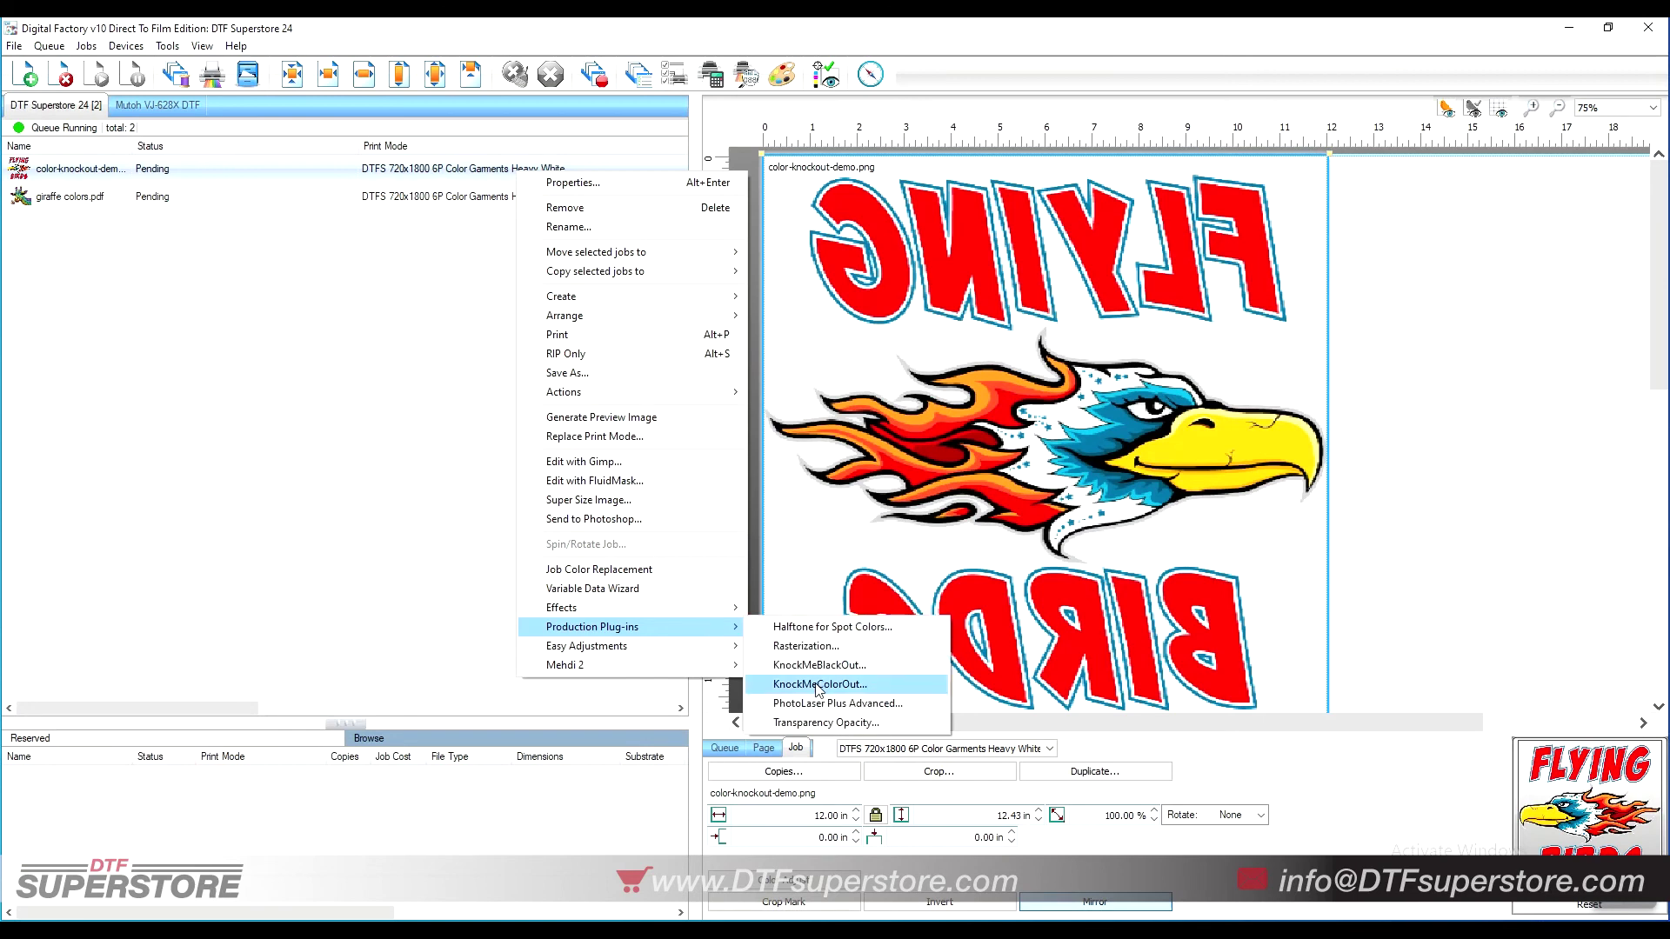
left_click(819, 686)
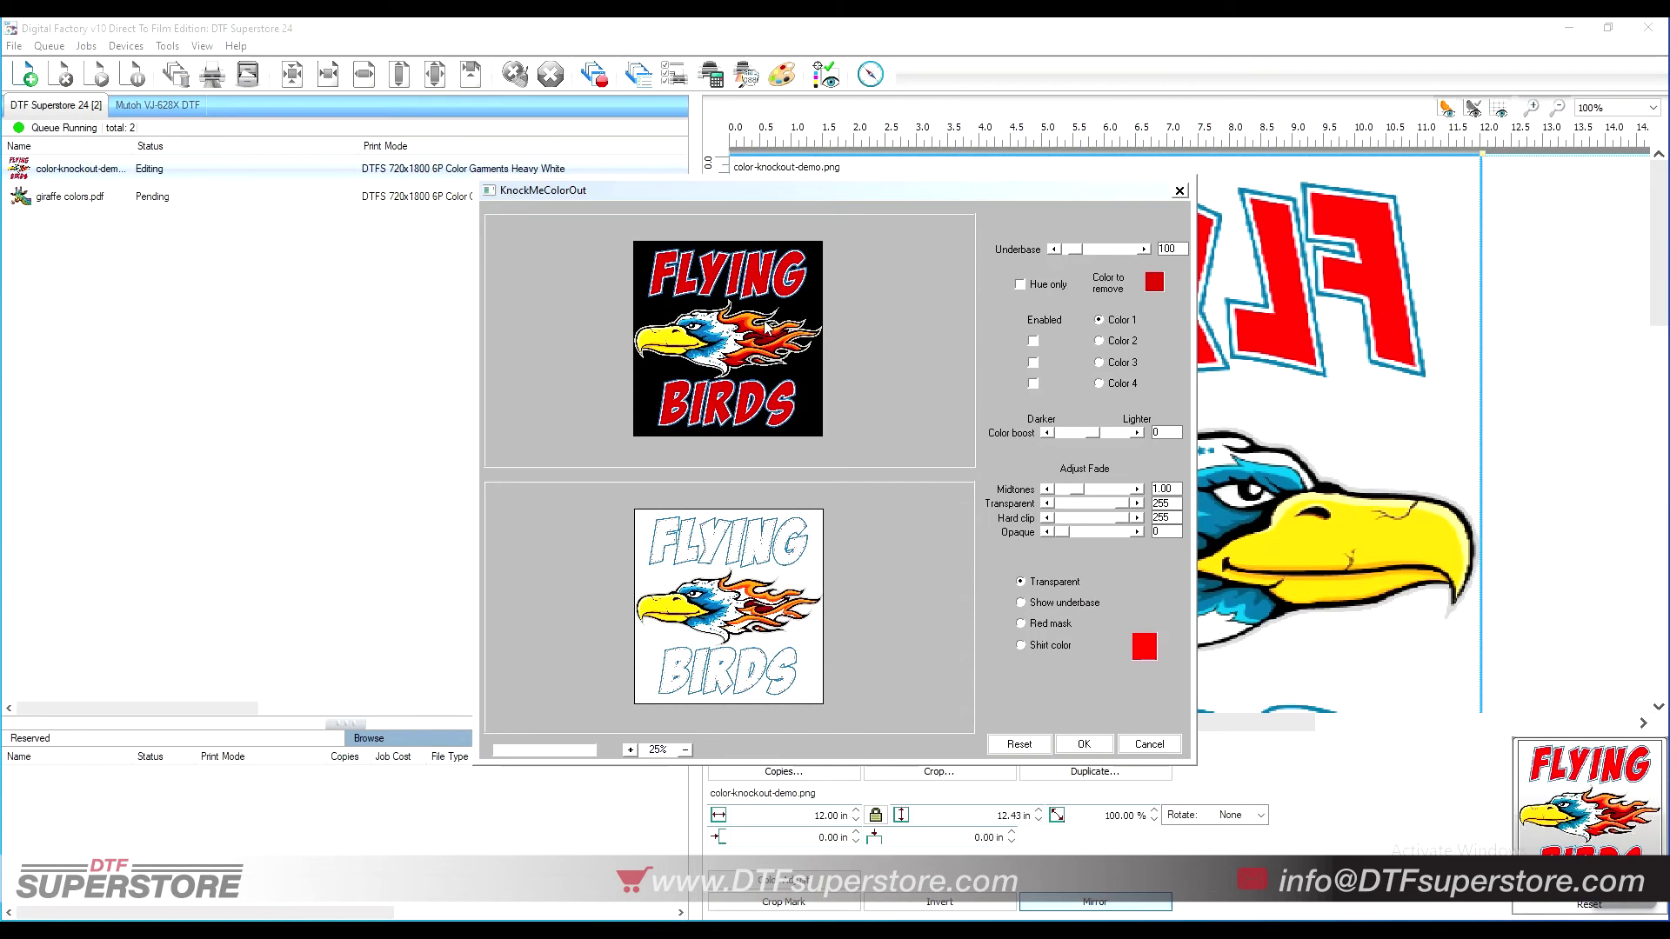
left_click(704, 337)
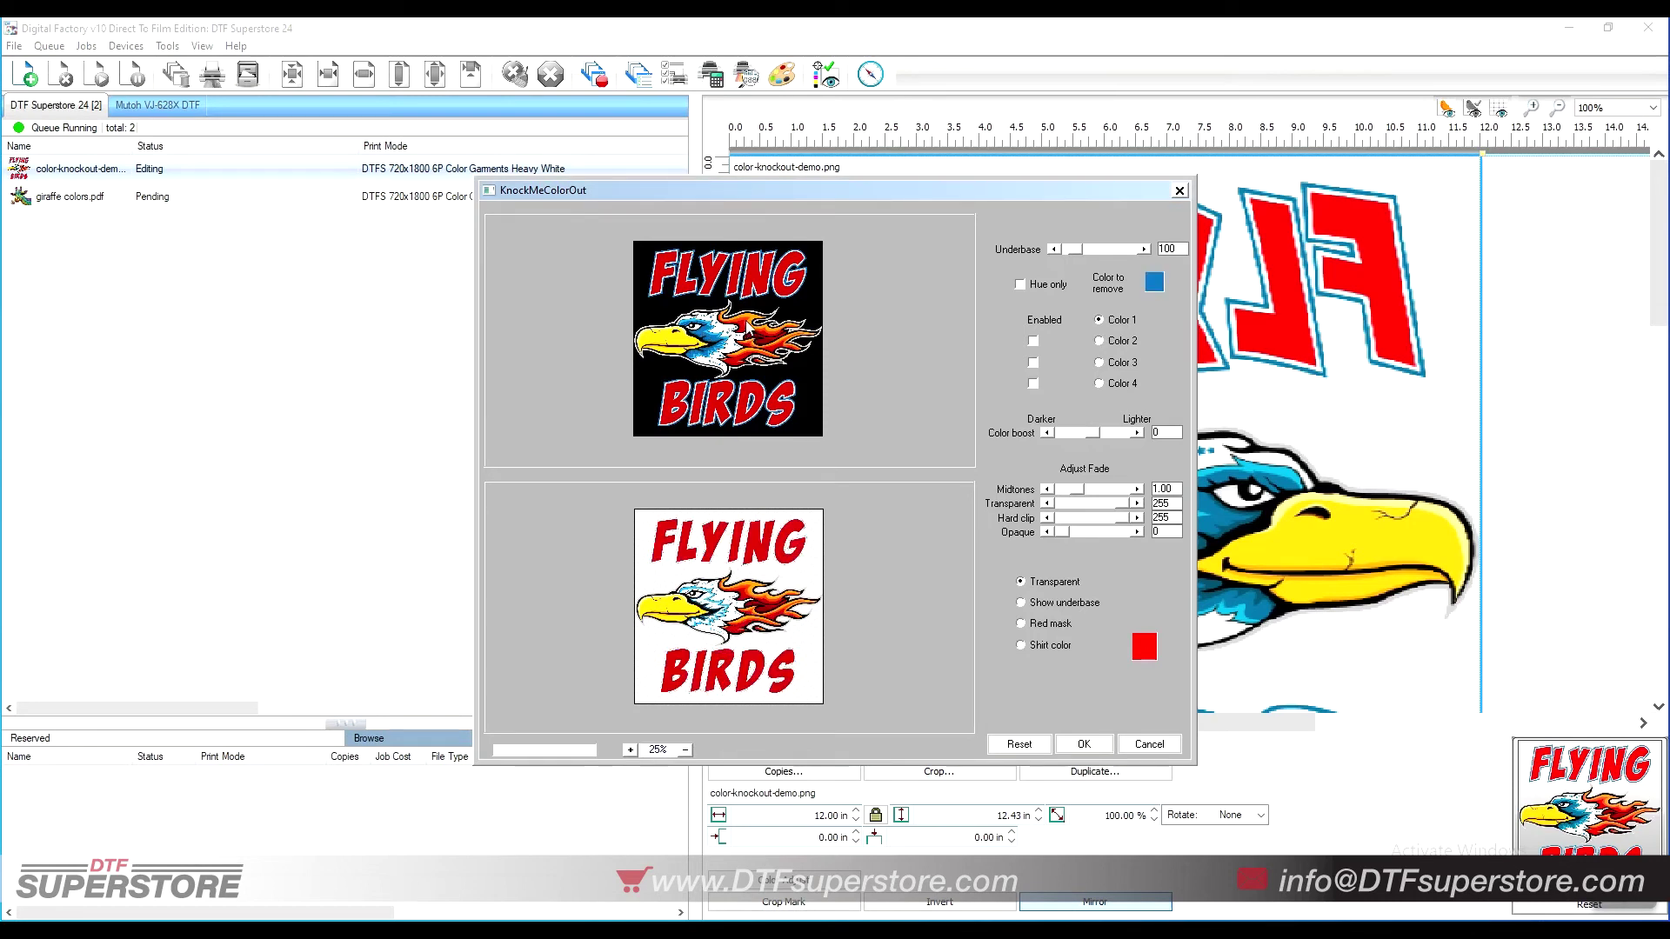
left_click(753, 330)
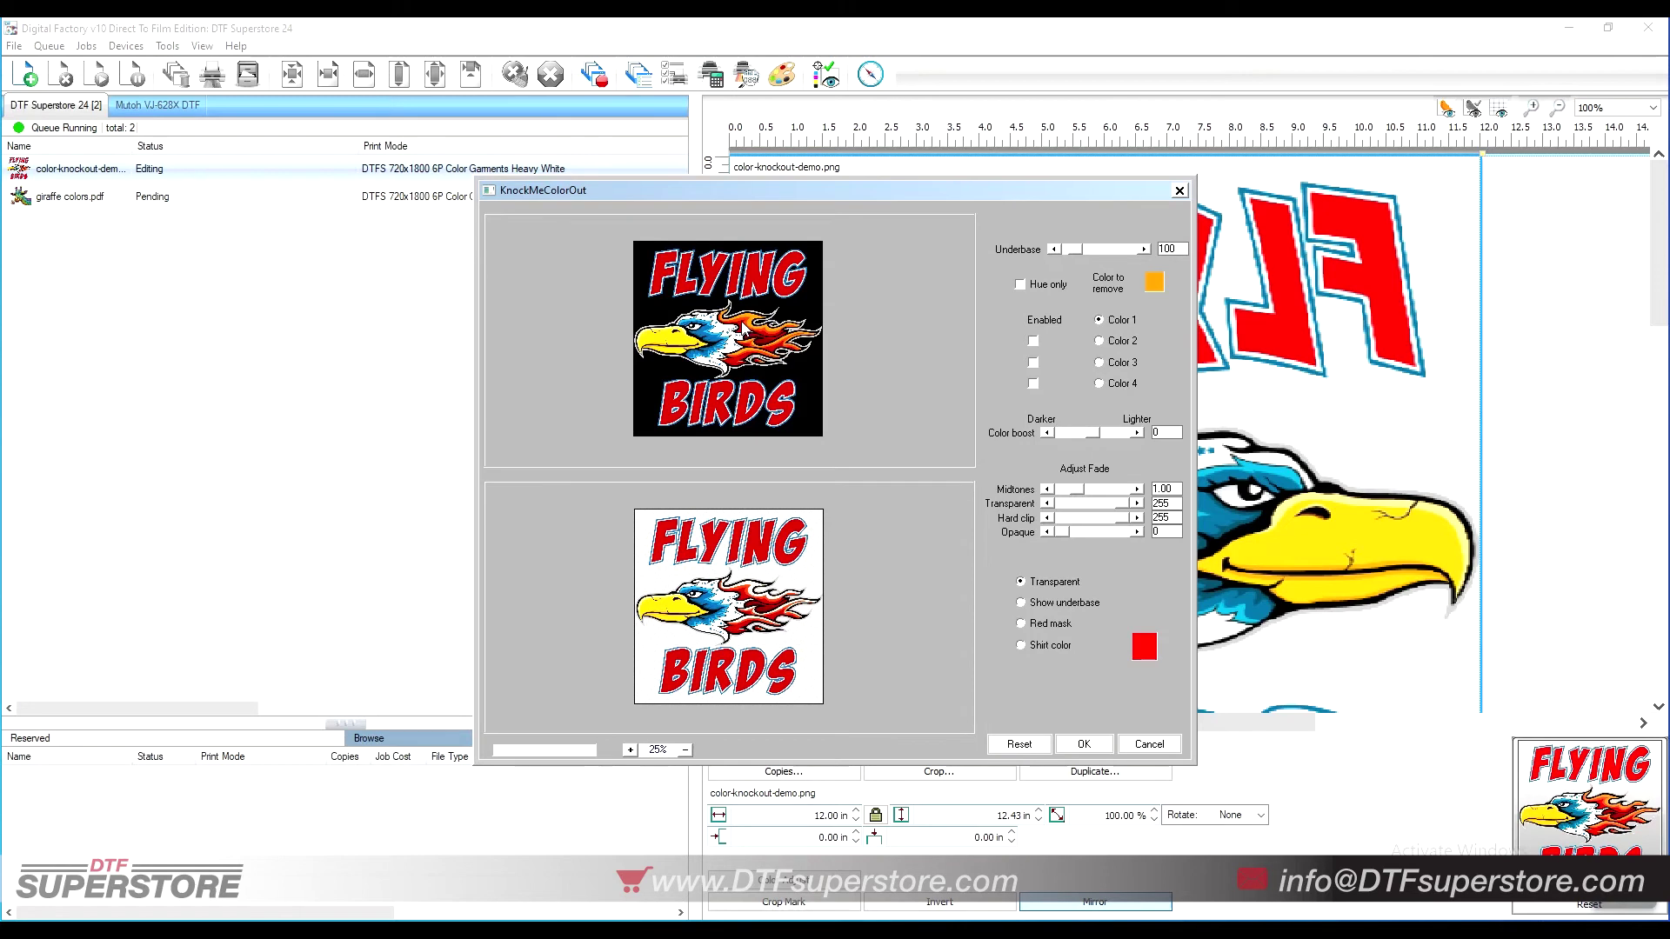
left_click(679, 345)
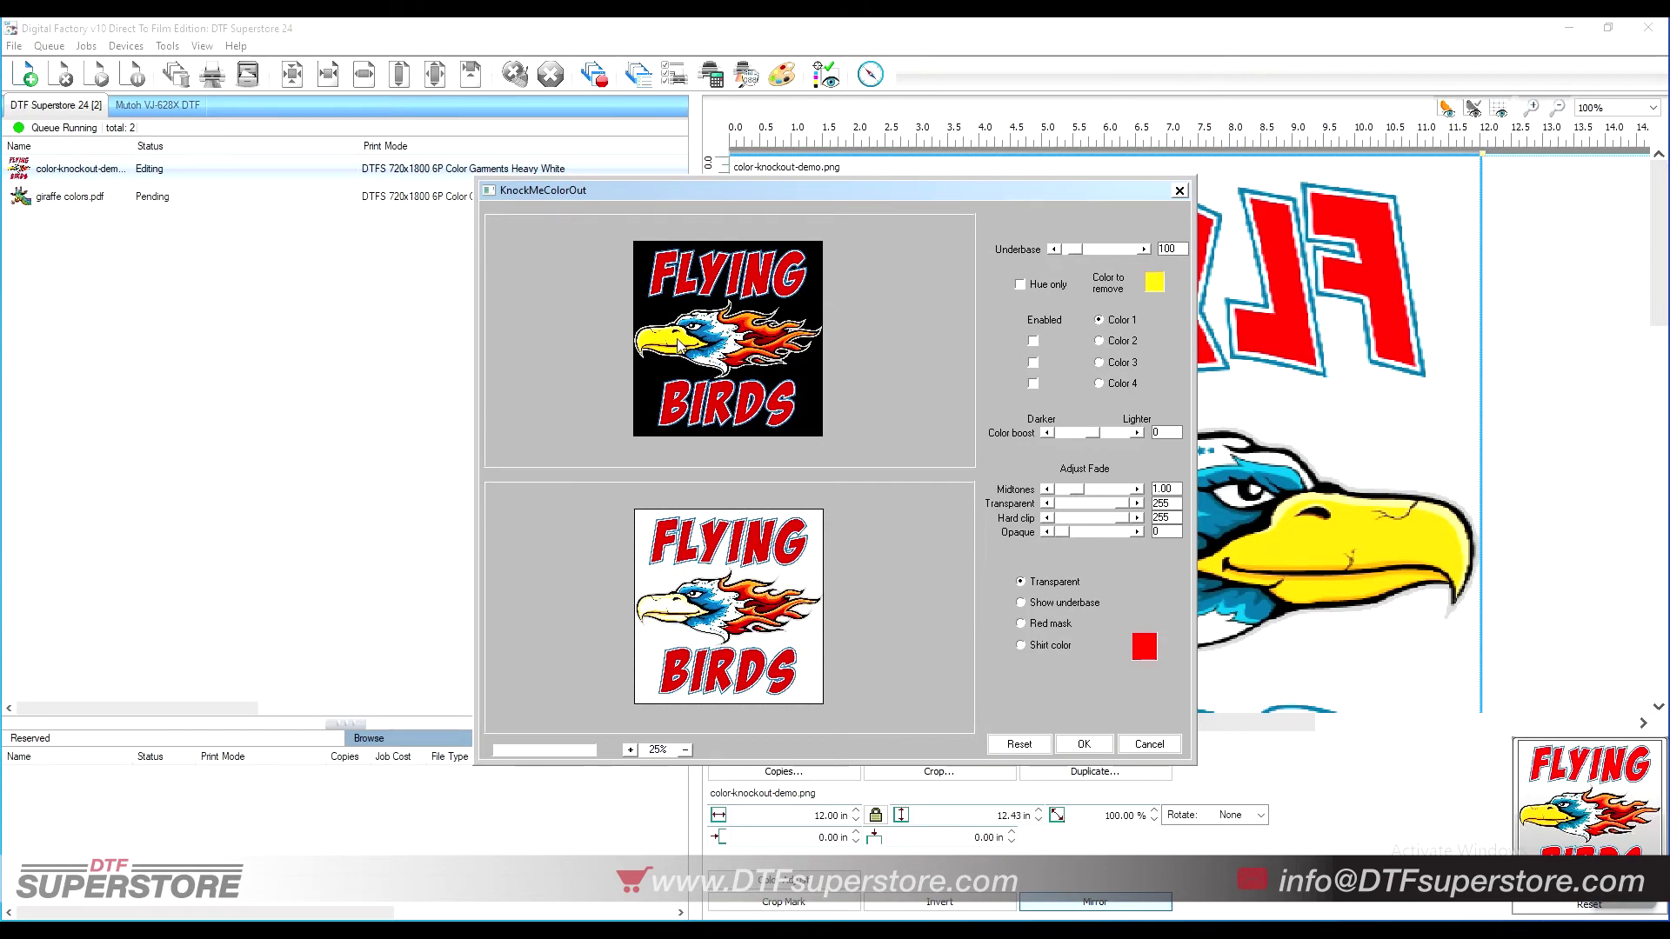
left_click(1051, 645)
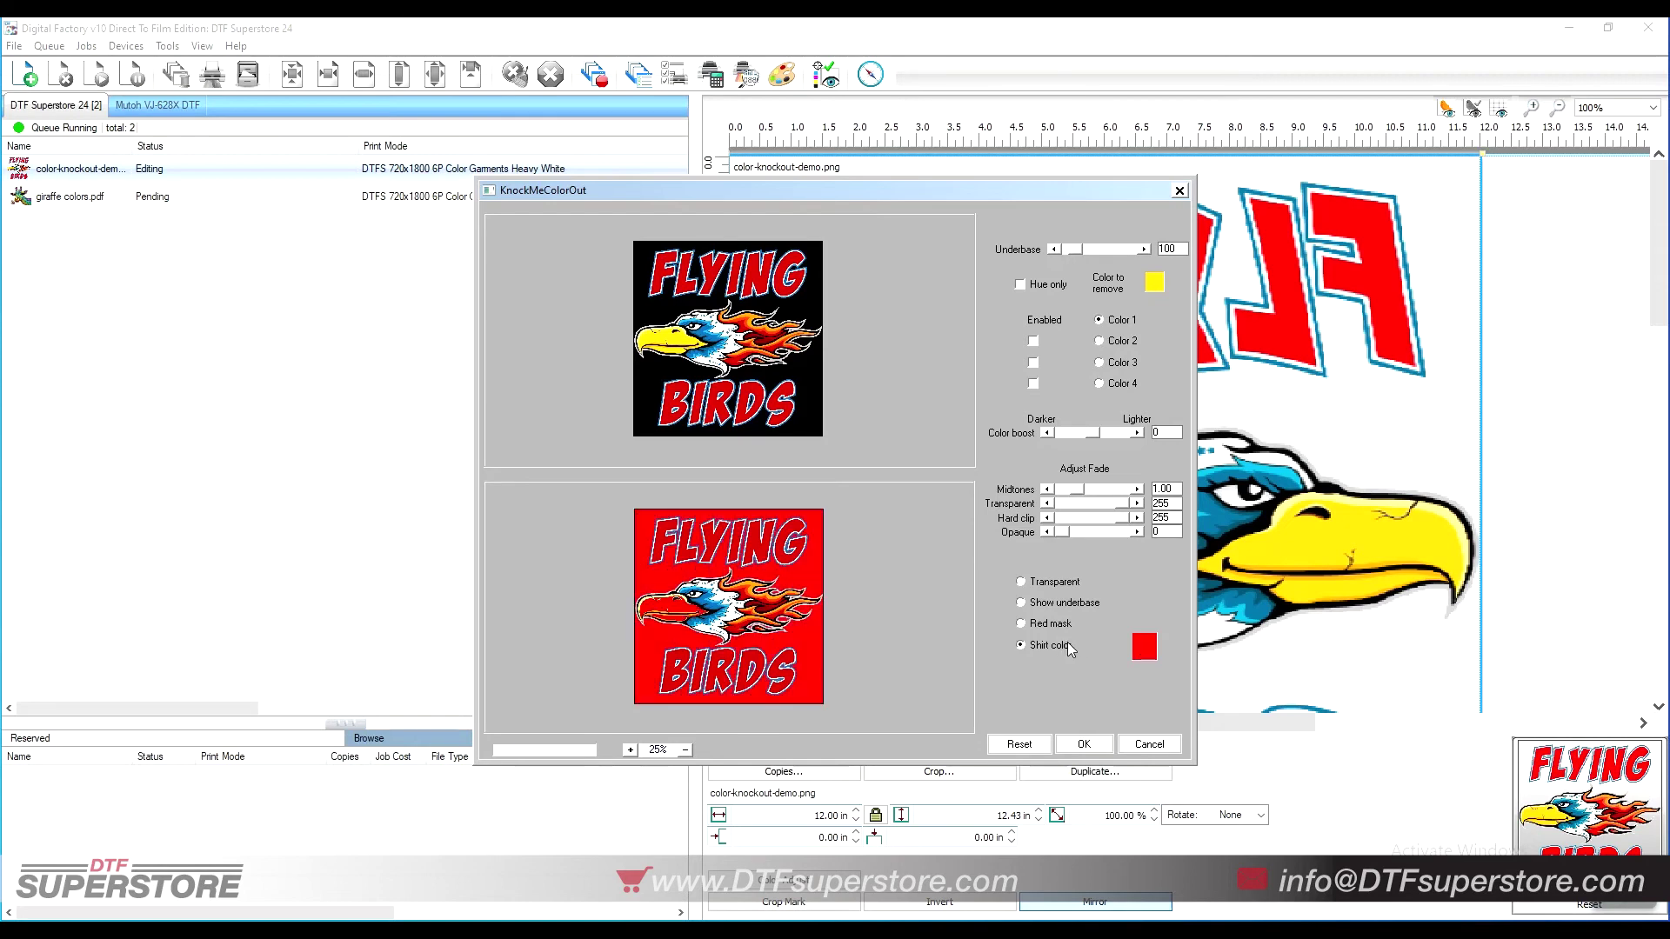
- Change the KnockMeColorOut preview shirt colour to yellow
left_click(1145, 659)
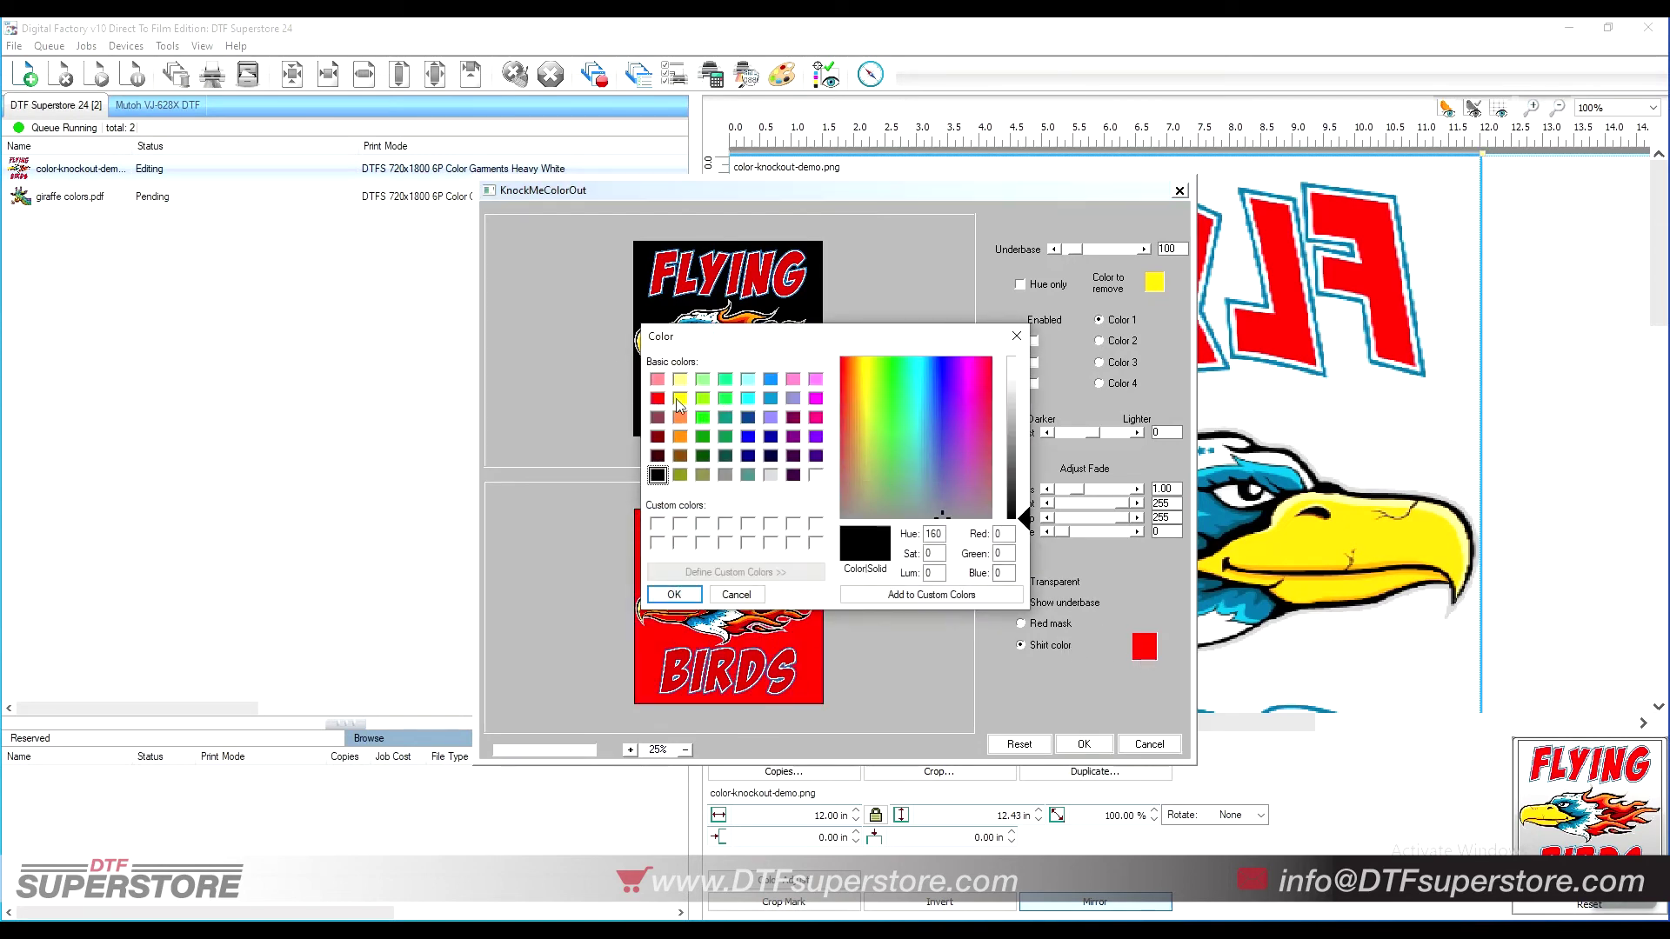
left_click(680, 401)
left_click(674, 595)
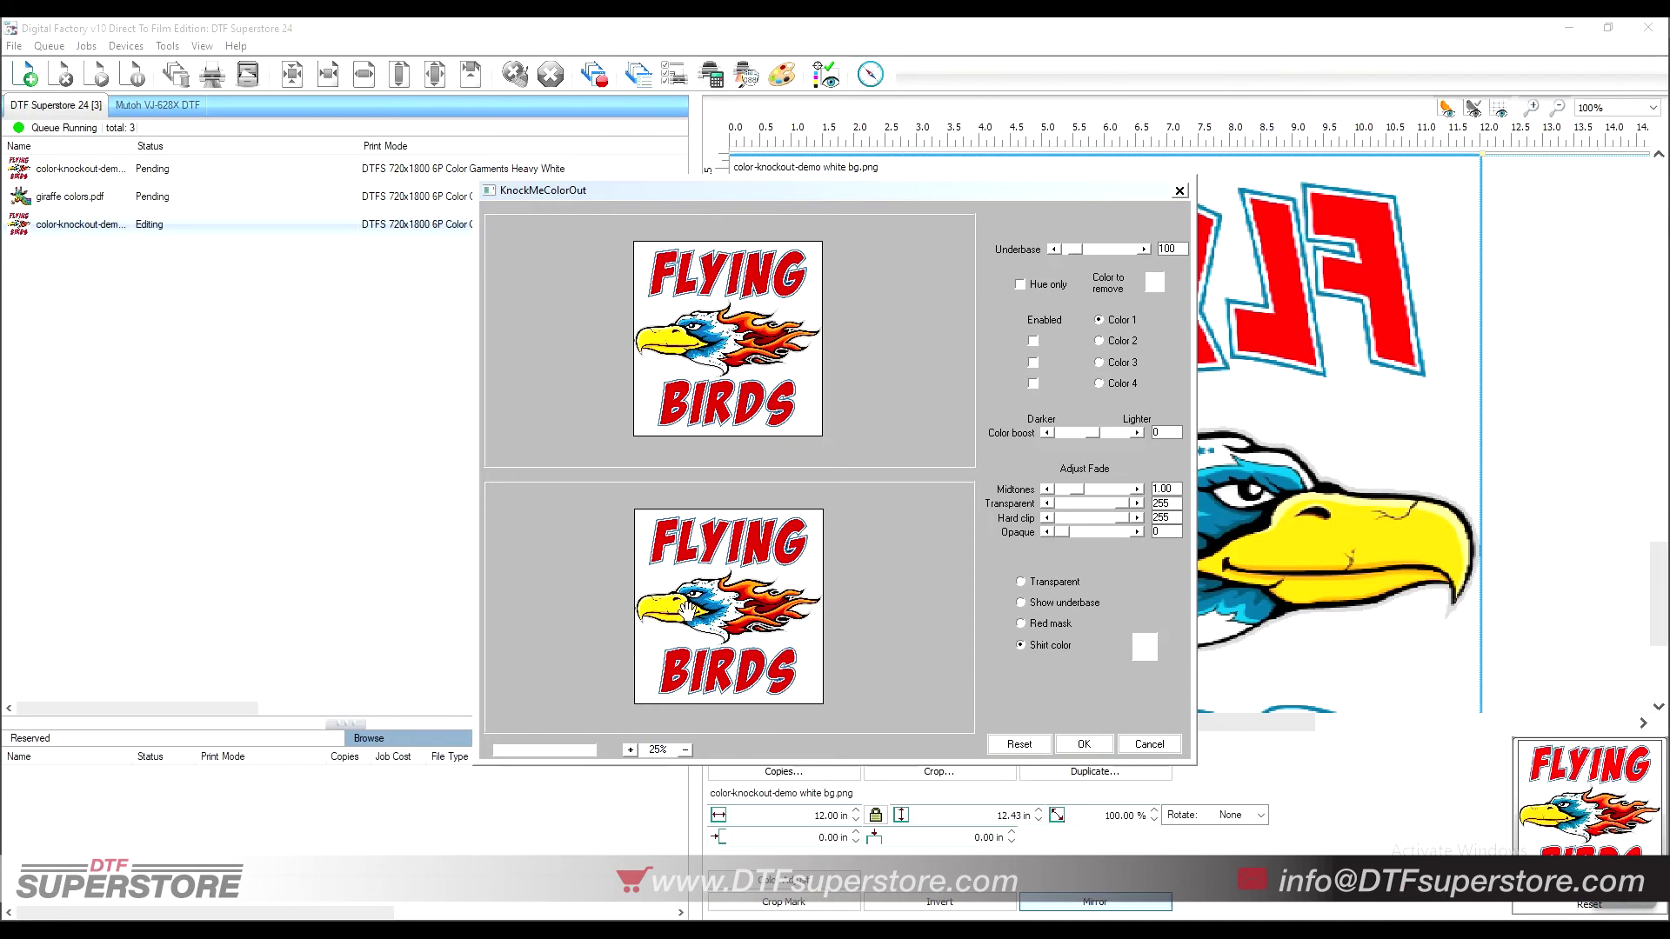
- Set the preview shirt colour to olive (Red 128, Green 128, Blue 0)
left_click(1140, 648)
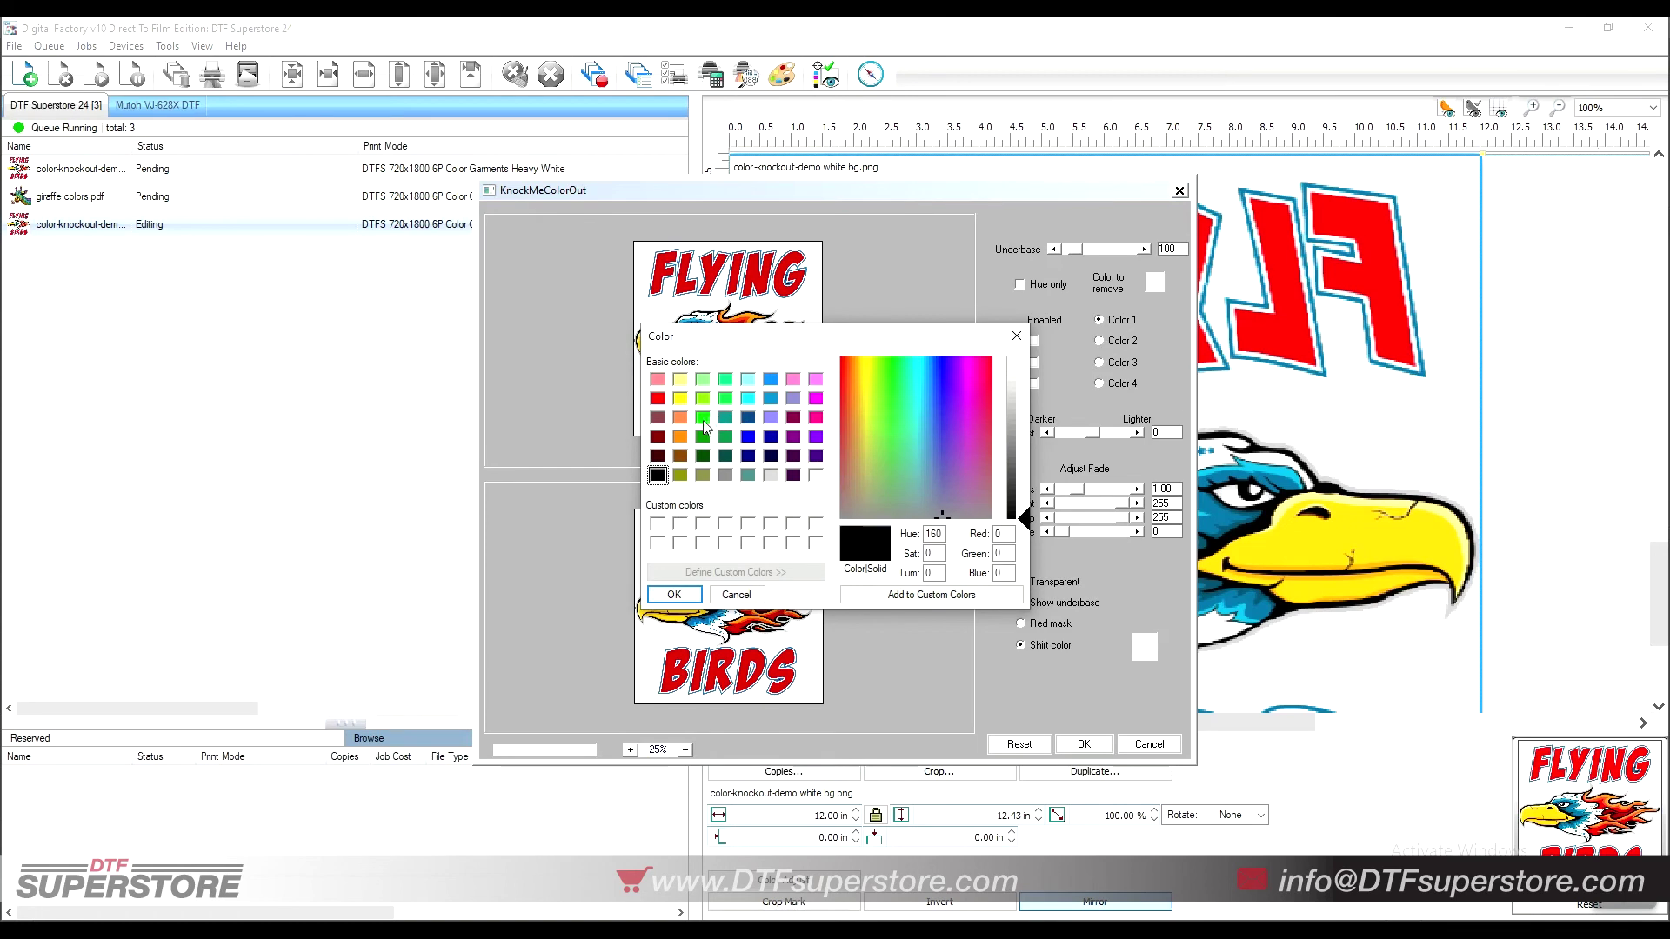
left_click(682, 476)
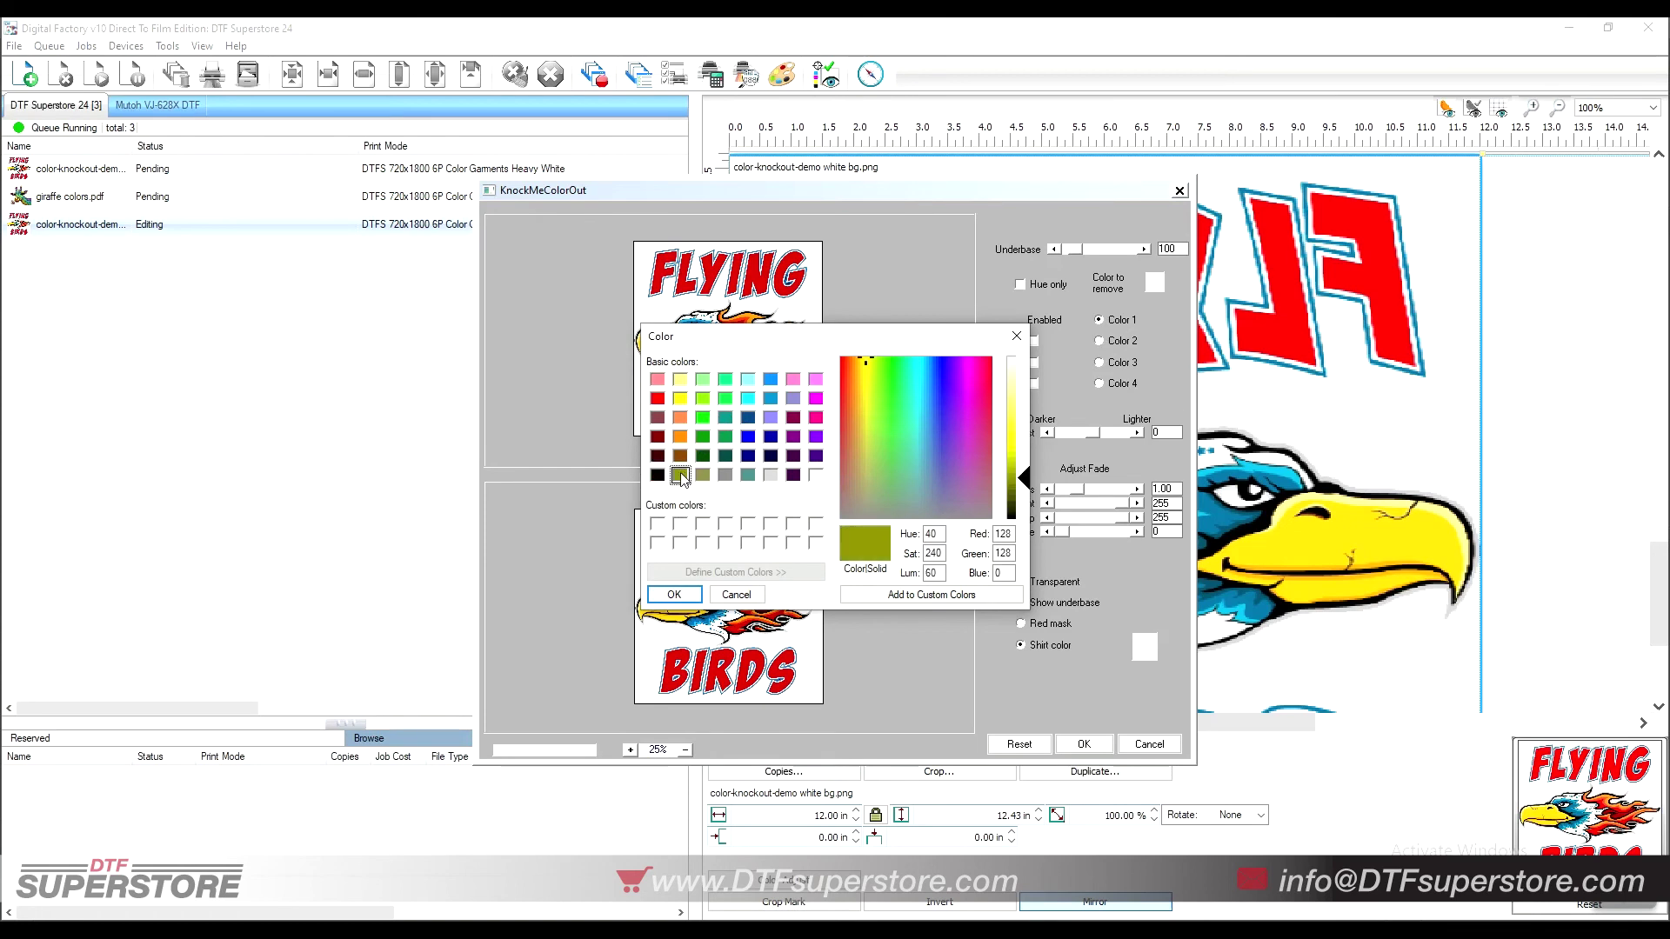
left_click(692, 595)
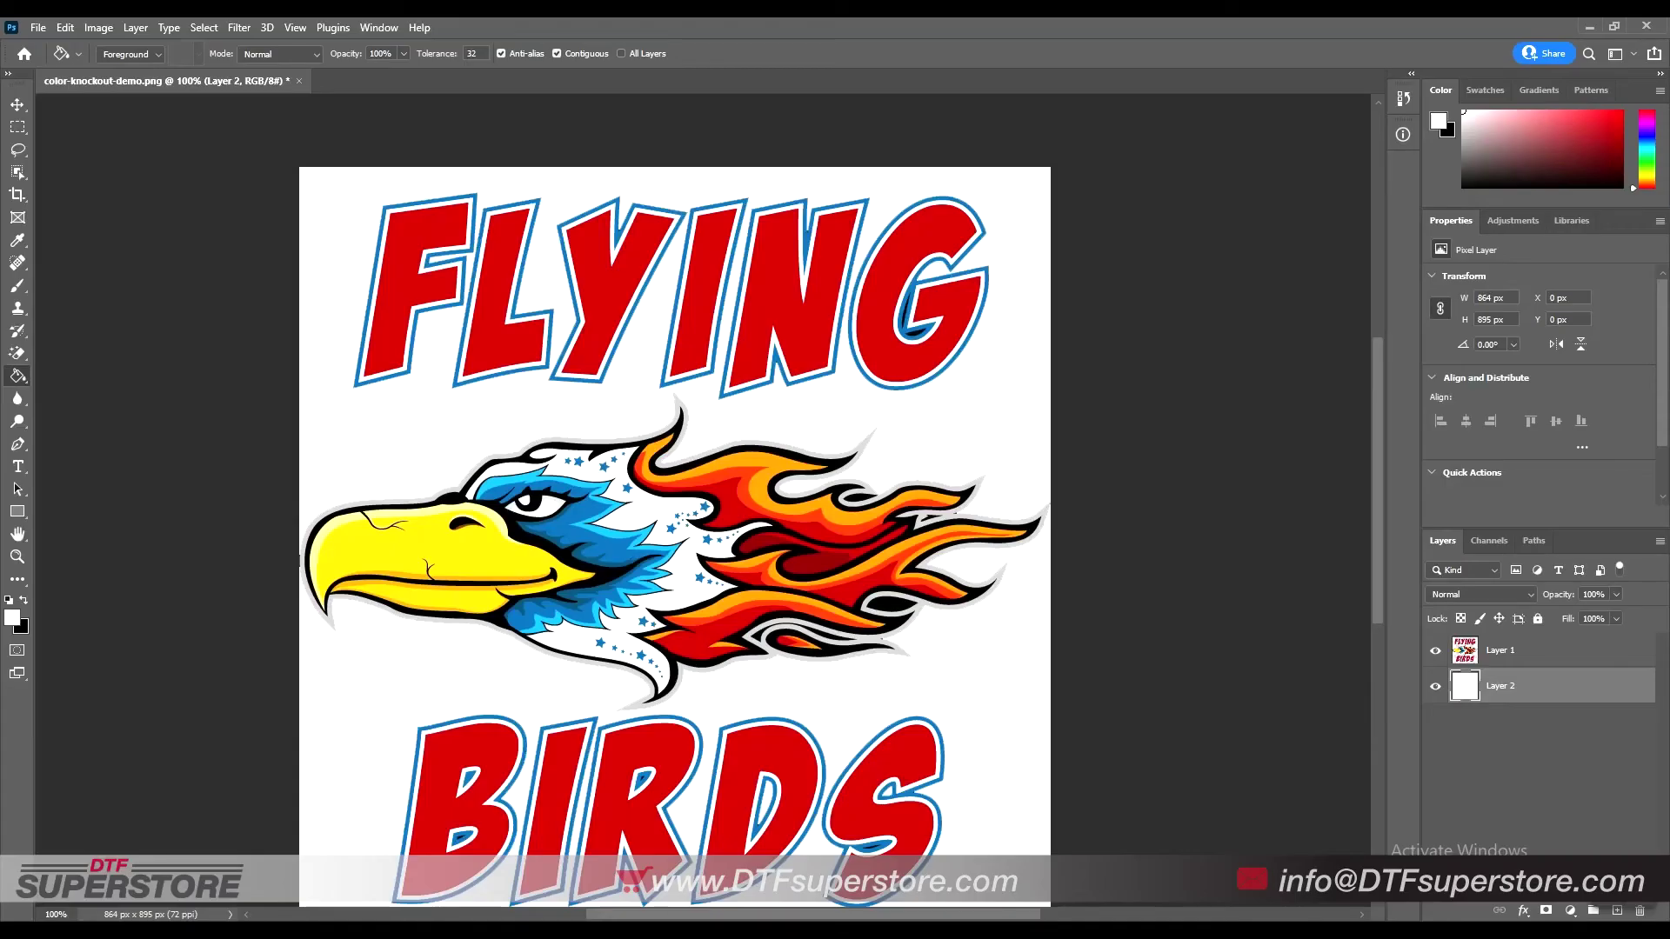
- Merge Layer 1 and Layer 2, then Magic-Erase the white background above and below the artwork
left_click(1514, 655)
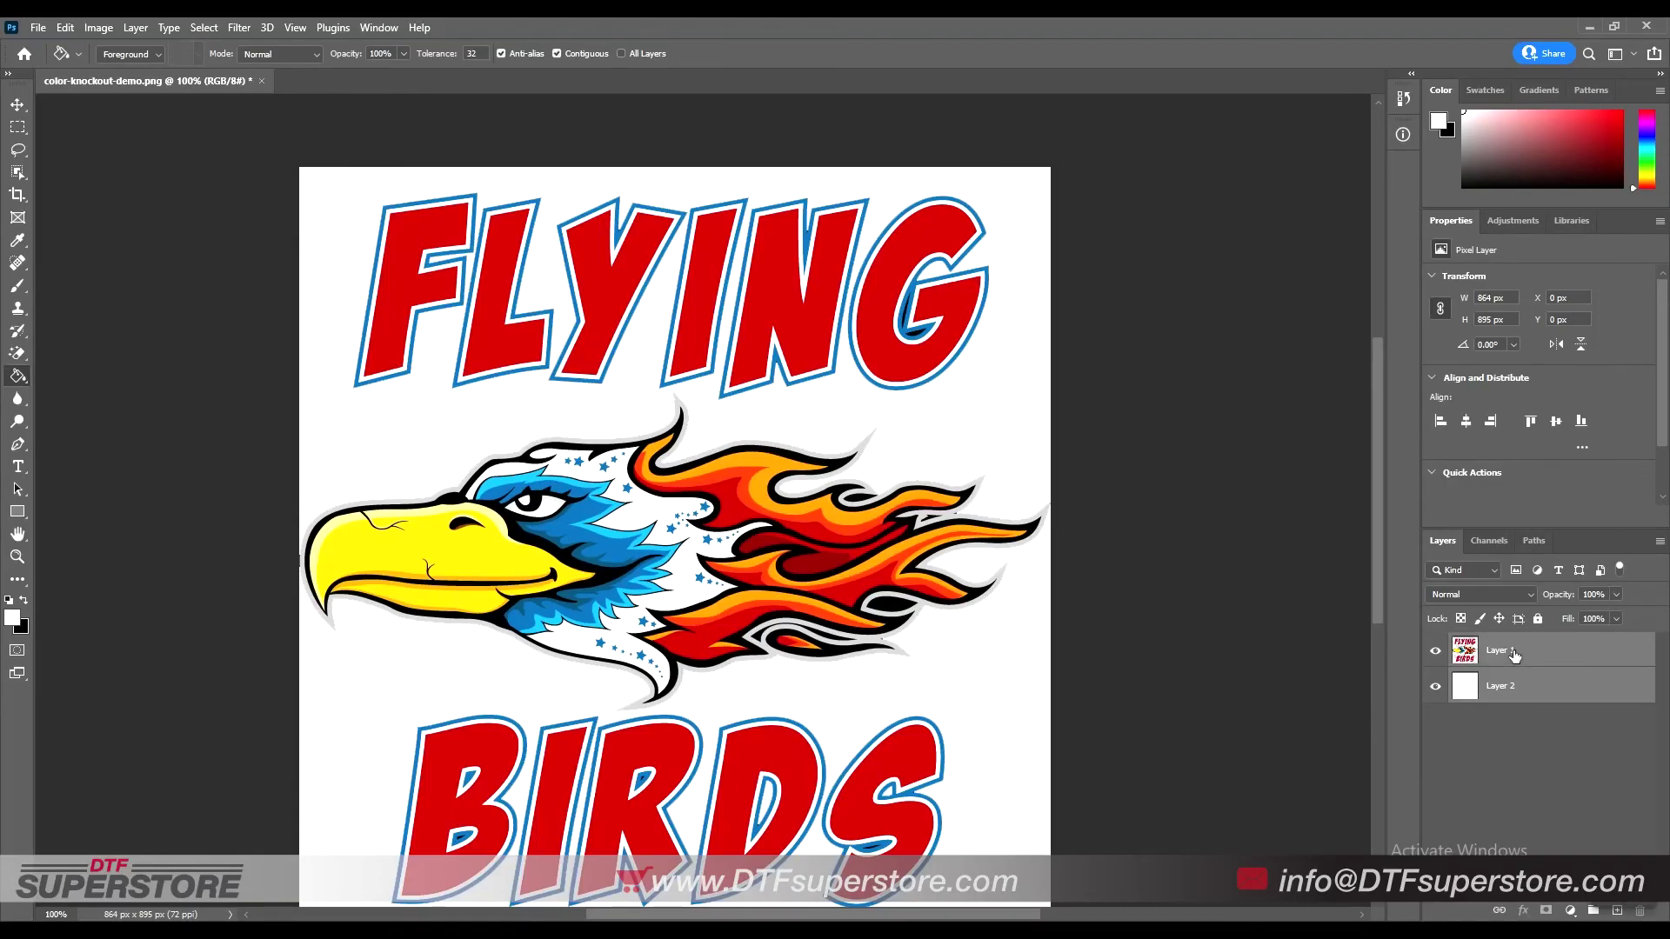
key("ctrl+e")
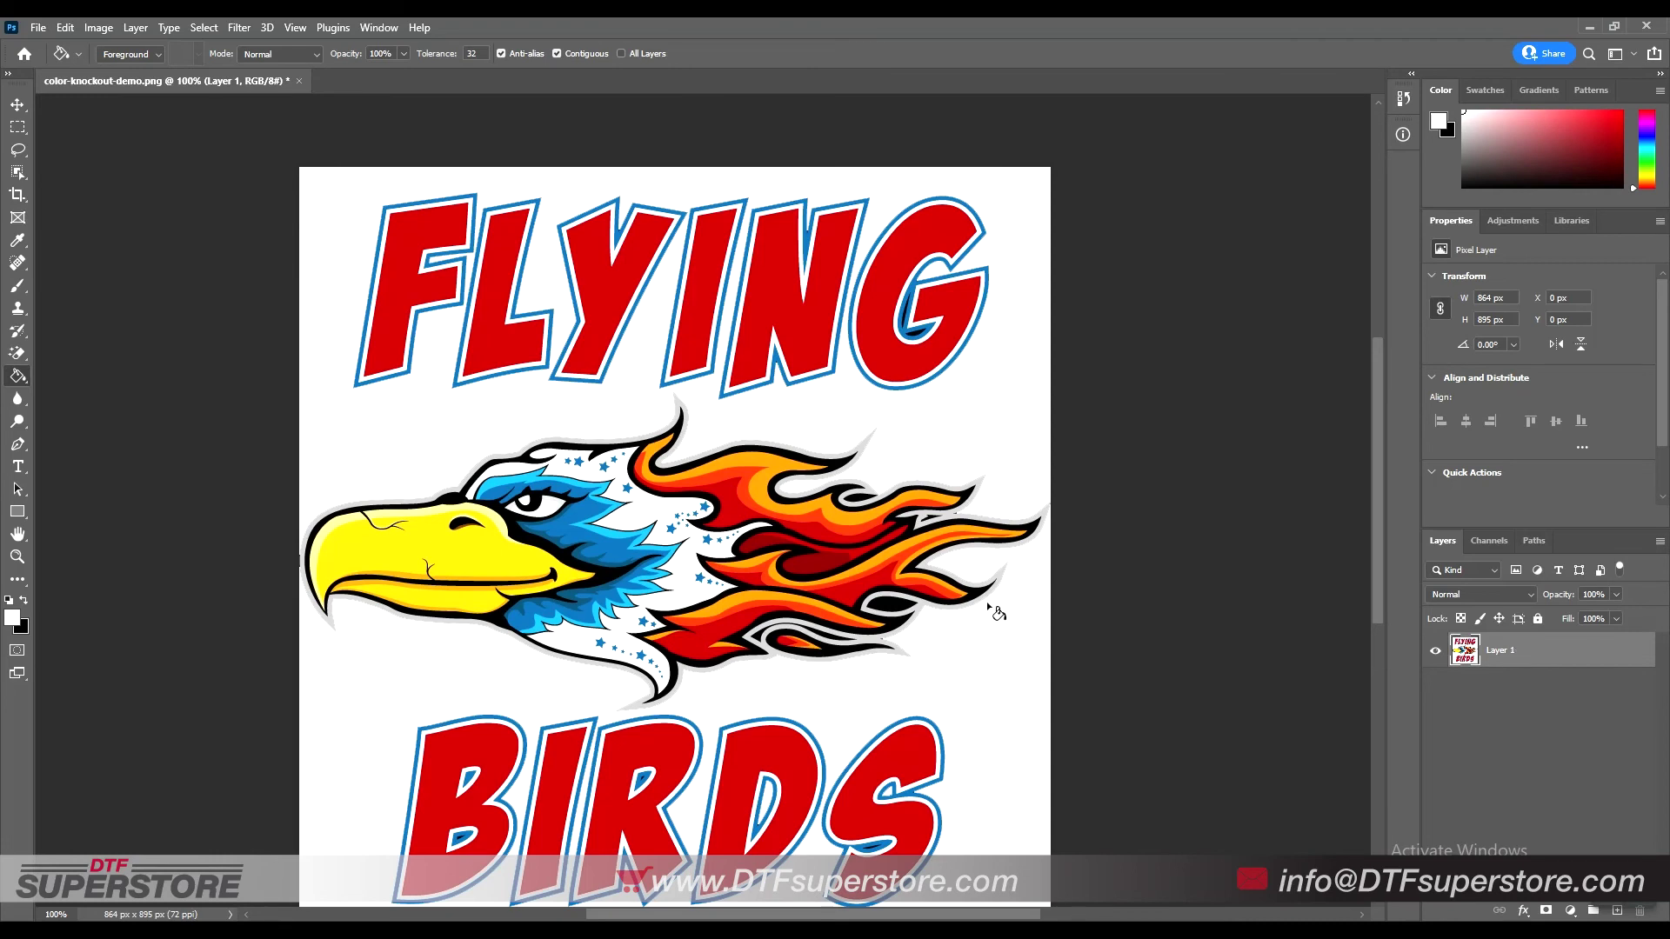
left_click(14, 355)
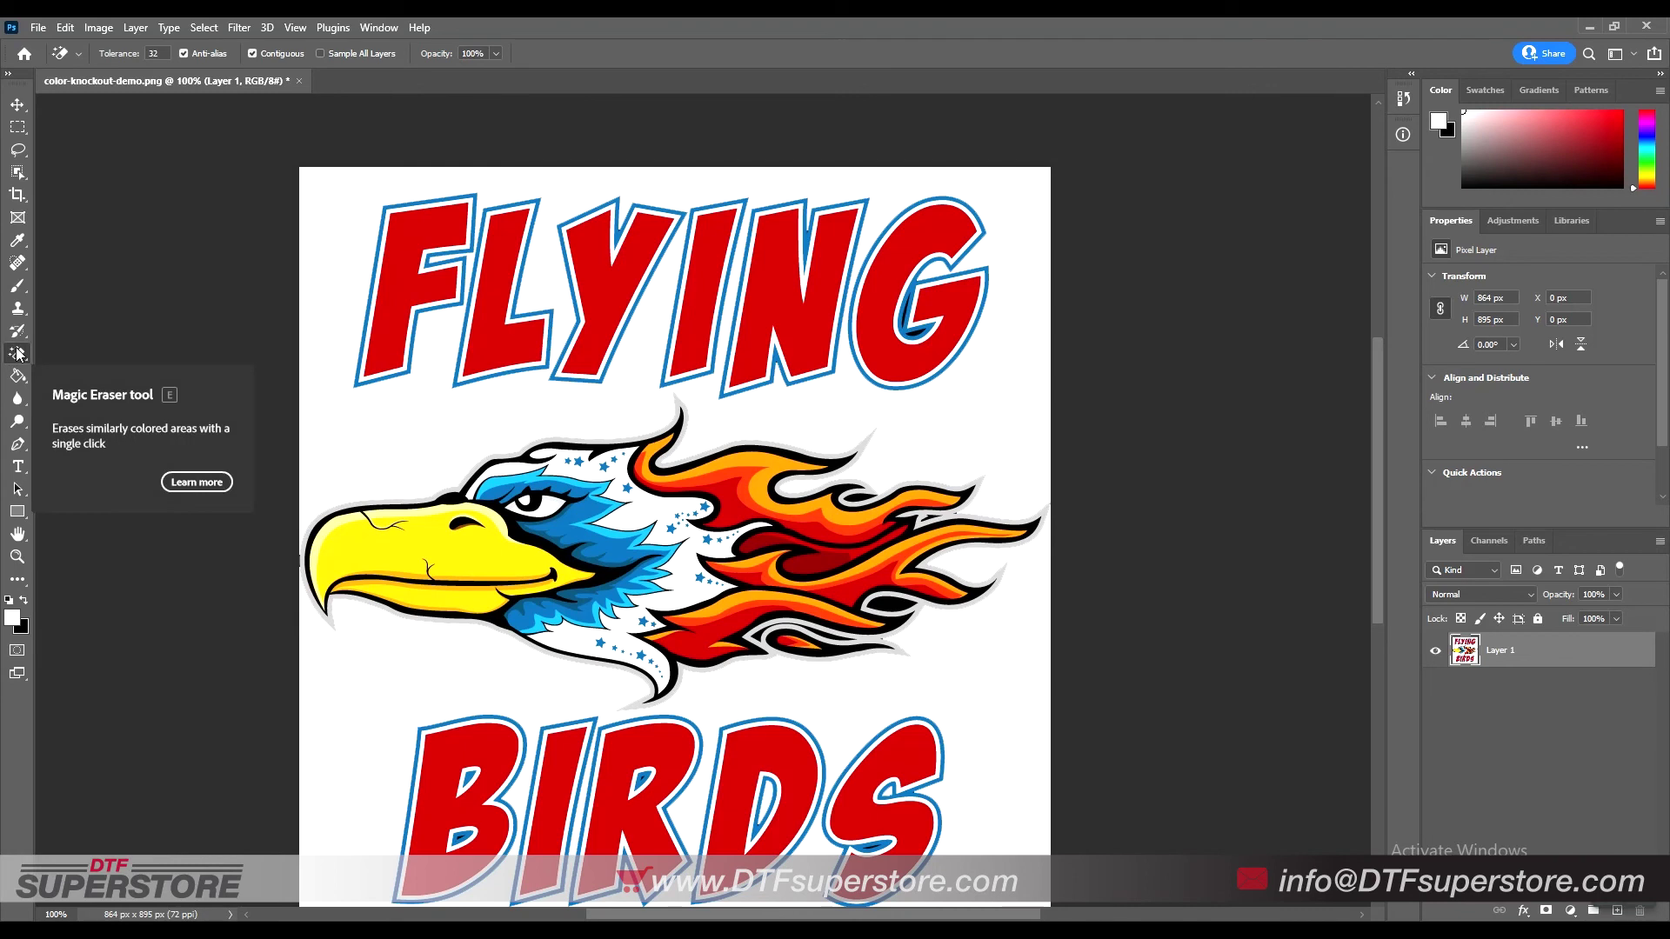
left_click(18, 352)
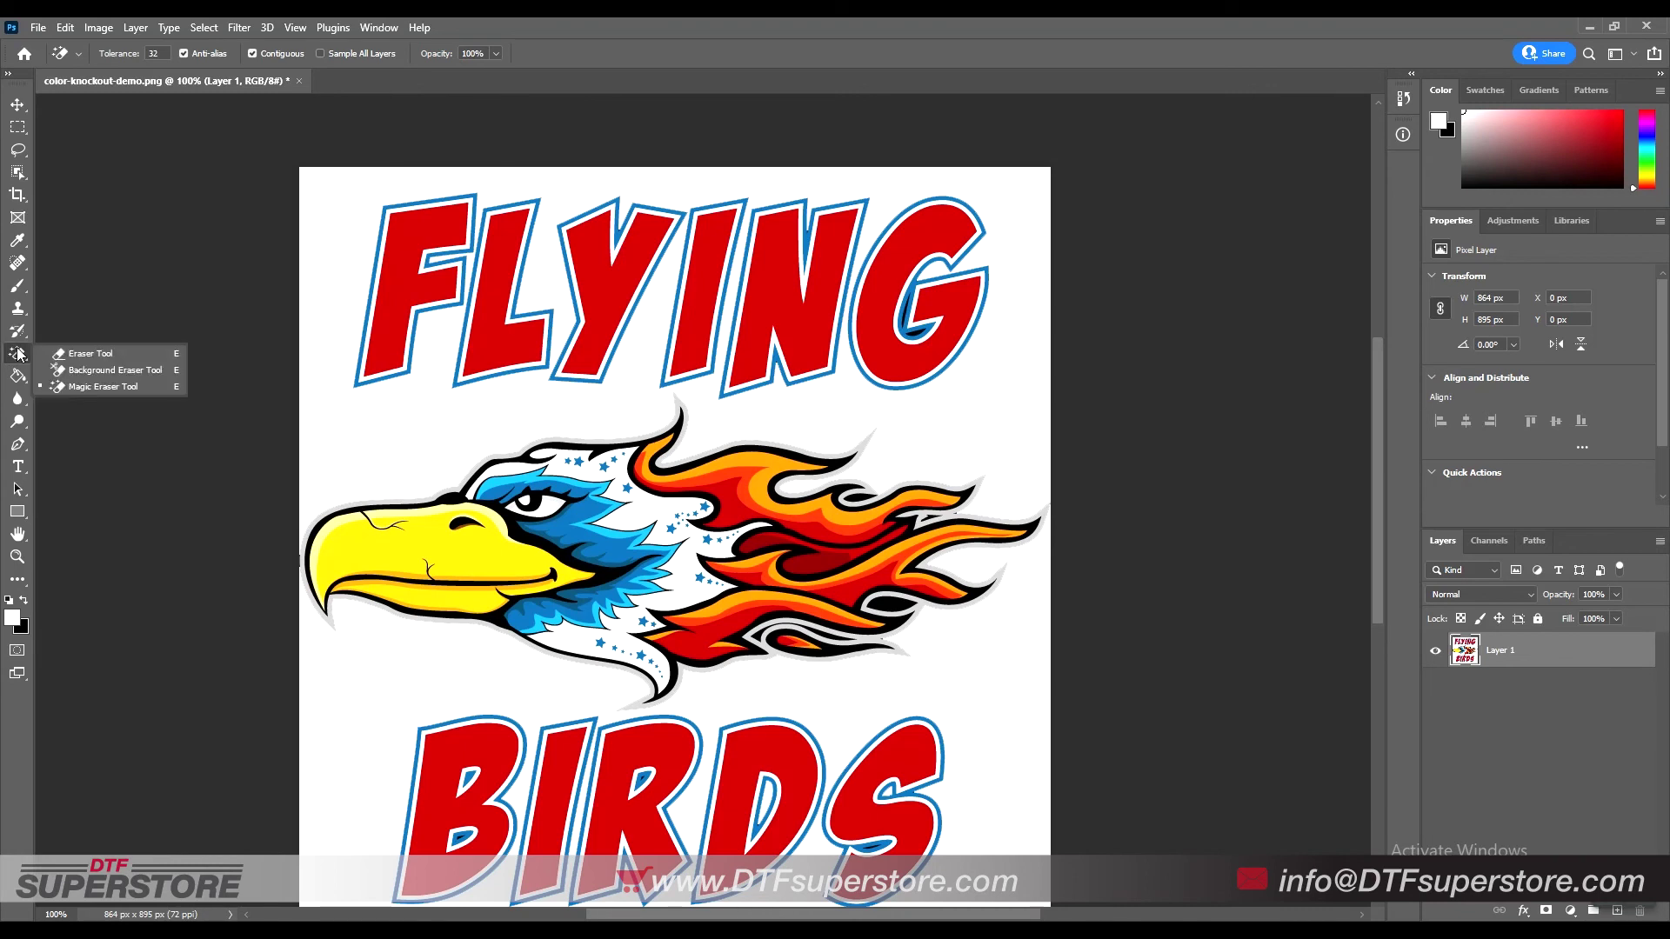
left_click(18, 352)
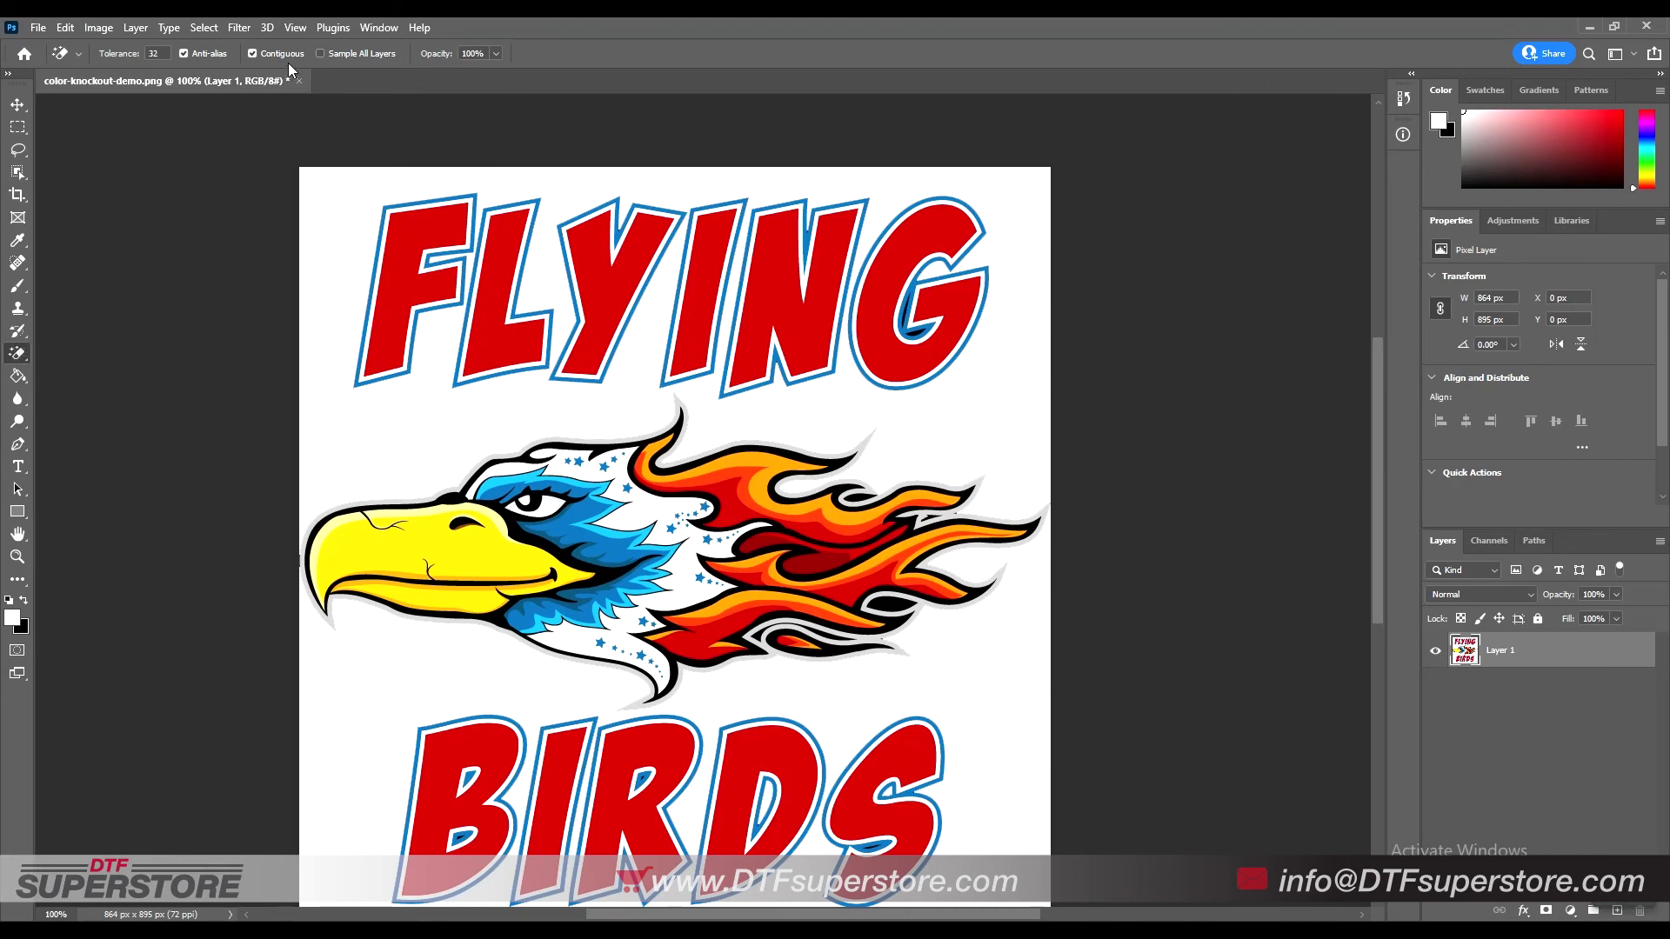
left_click(348, 193)
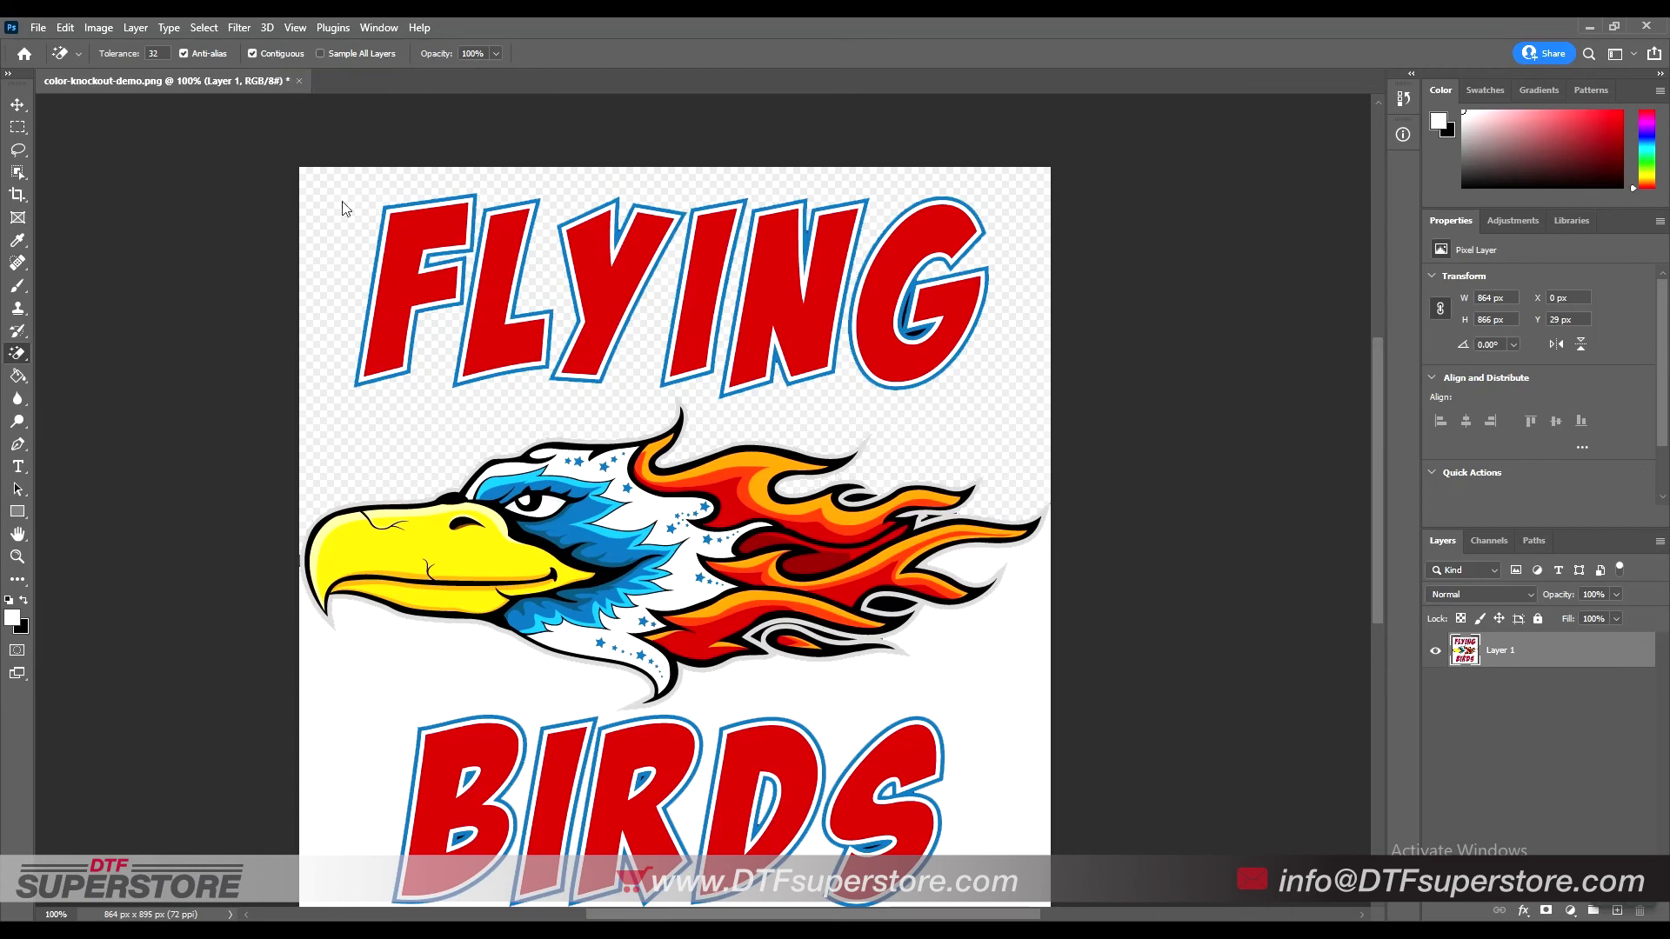
left_click(383, 672)
scroll(609, 740, "down", 1)
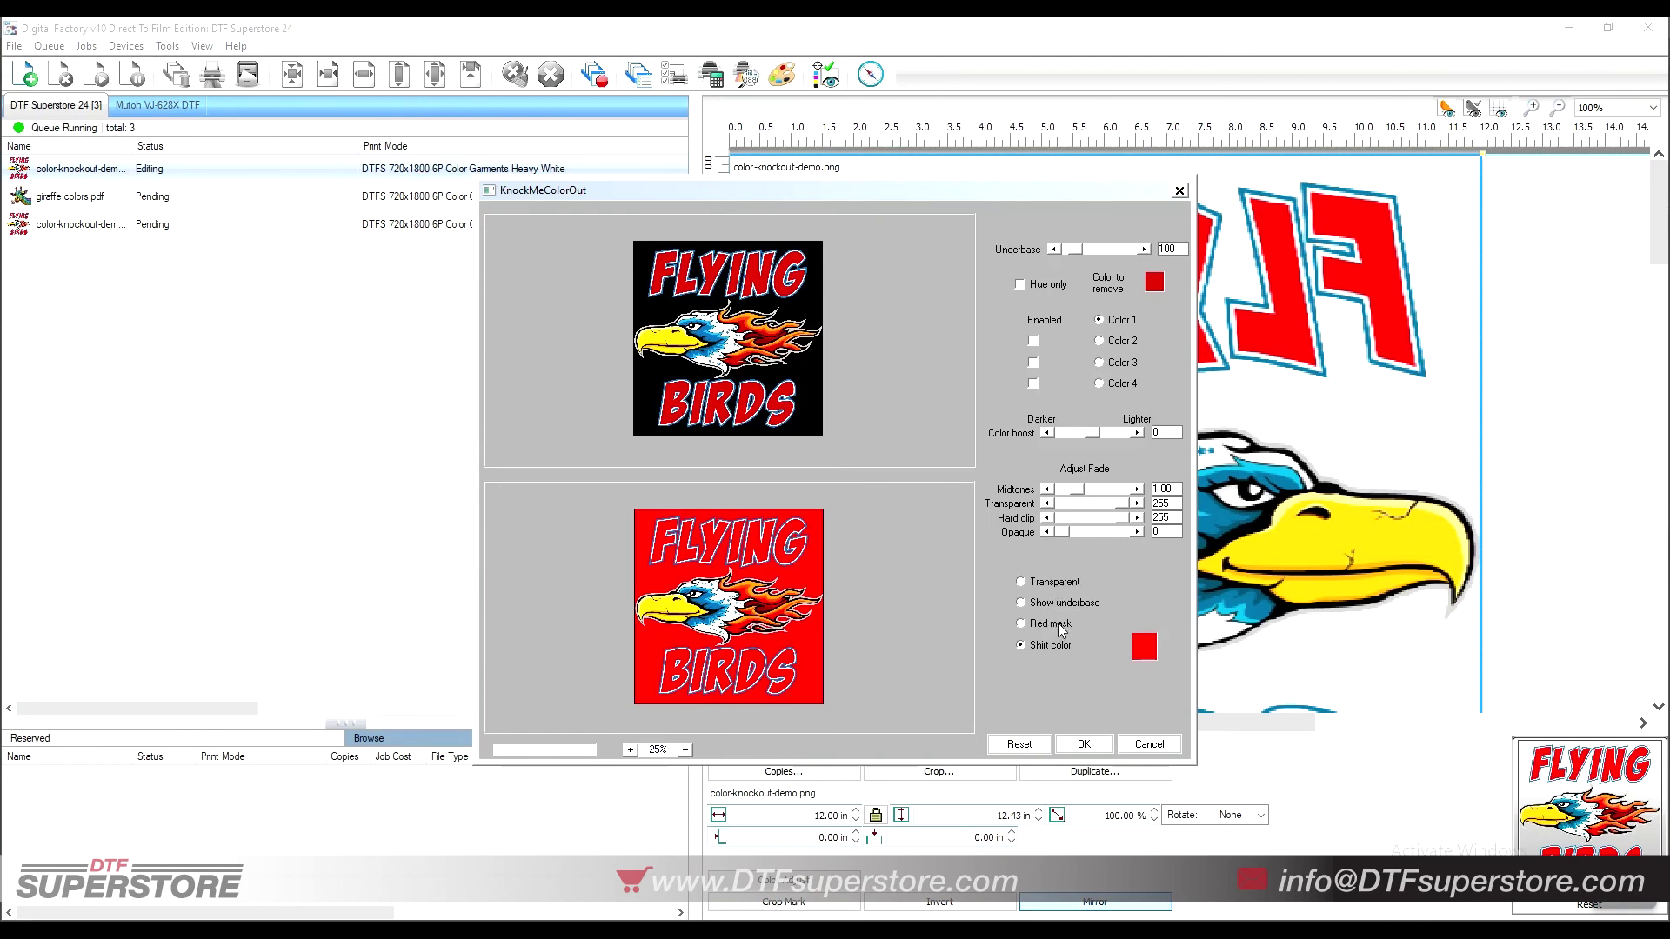
- Enable knockout Colors 1–3, sample yellow as Color 2 and orange as Color 3, preview on Transparent
left_click(1034, 341)
left_click(1033, 362)
left_click(1034, 383)
left_click(1099, 342)
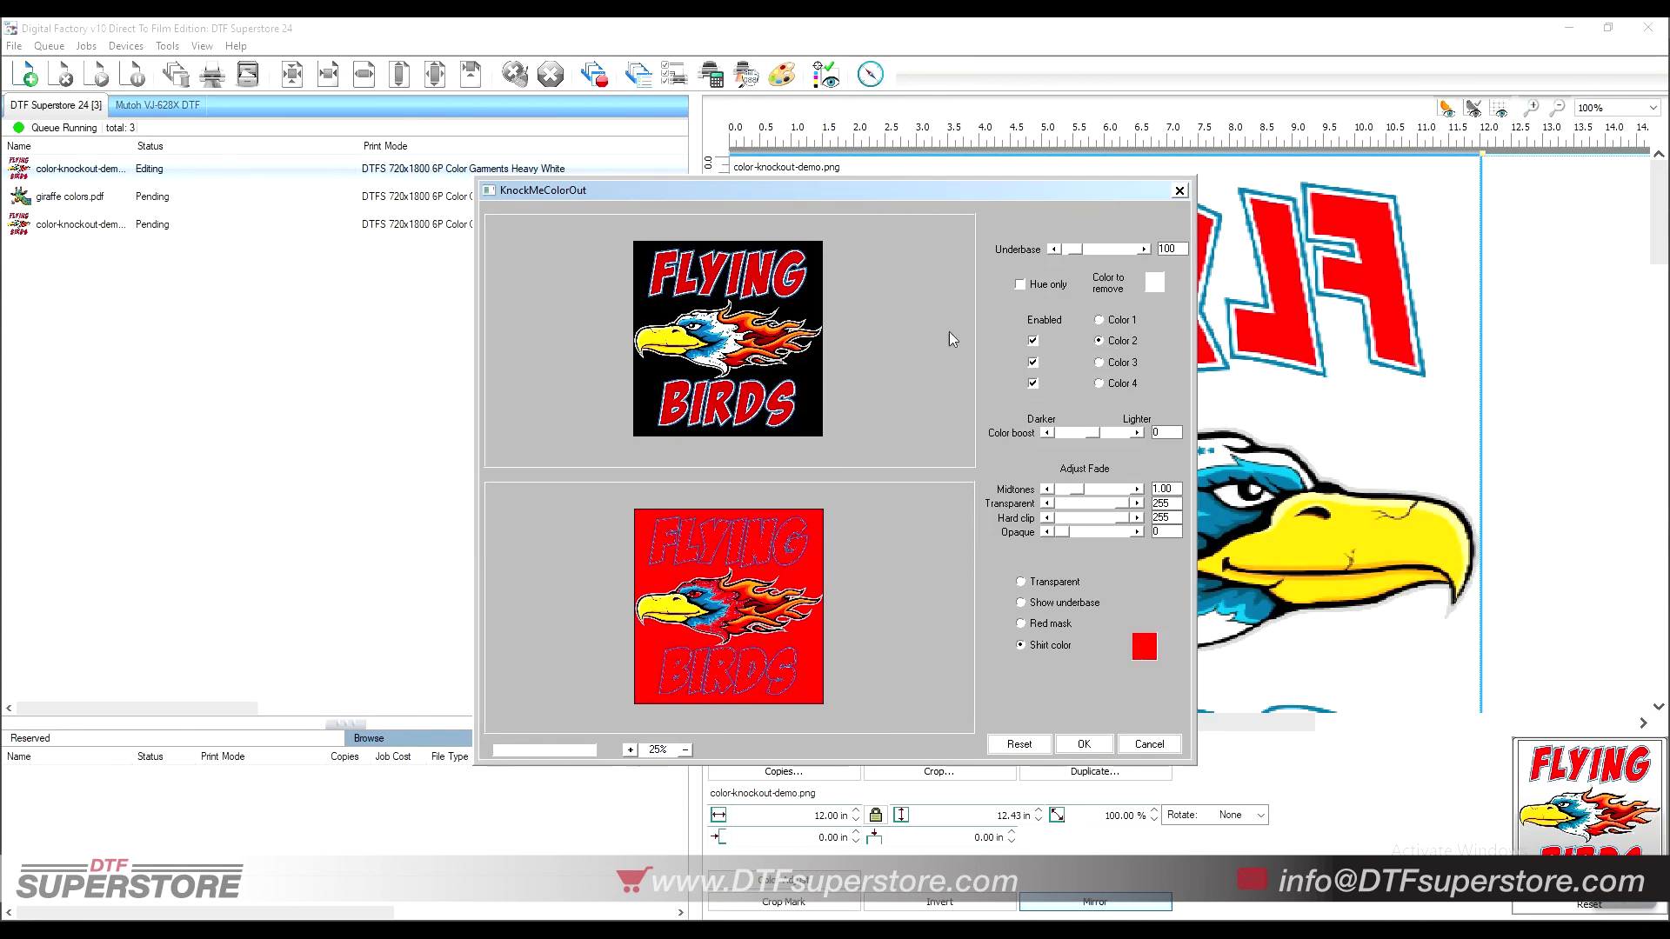
left_click(676, 345)
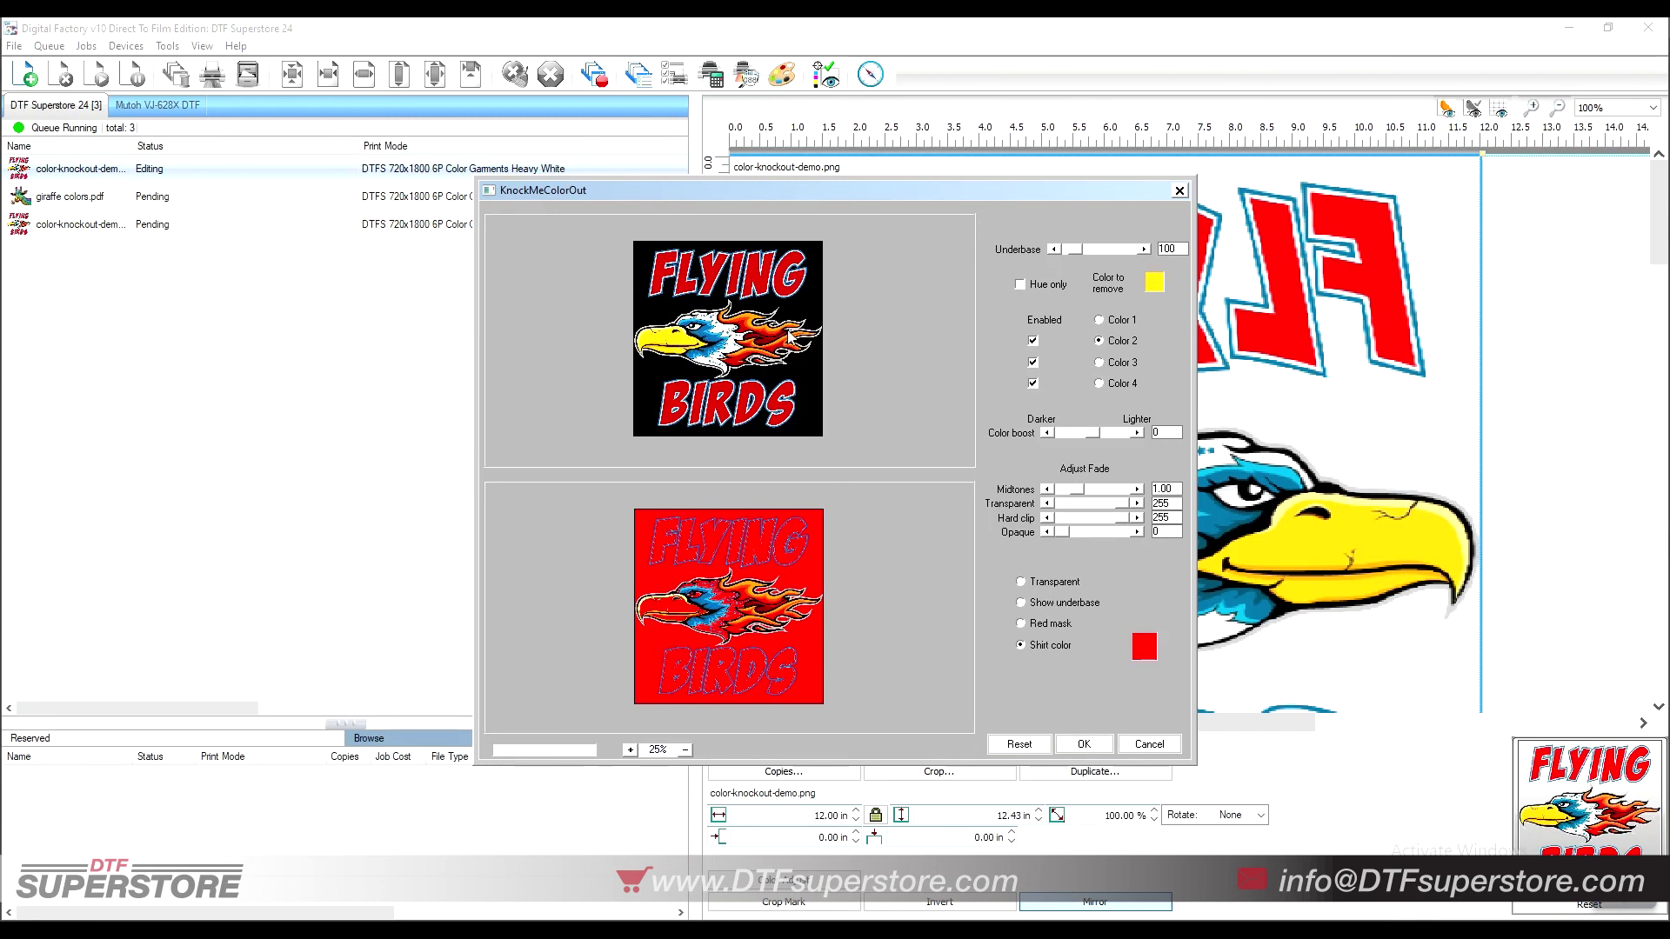
left_click(1098, 363)
left_click(753, 326)
left_click(1038, 589)
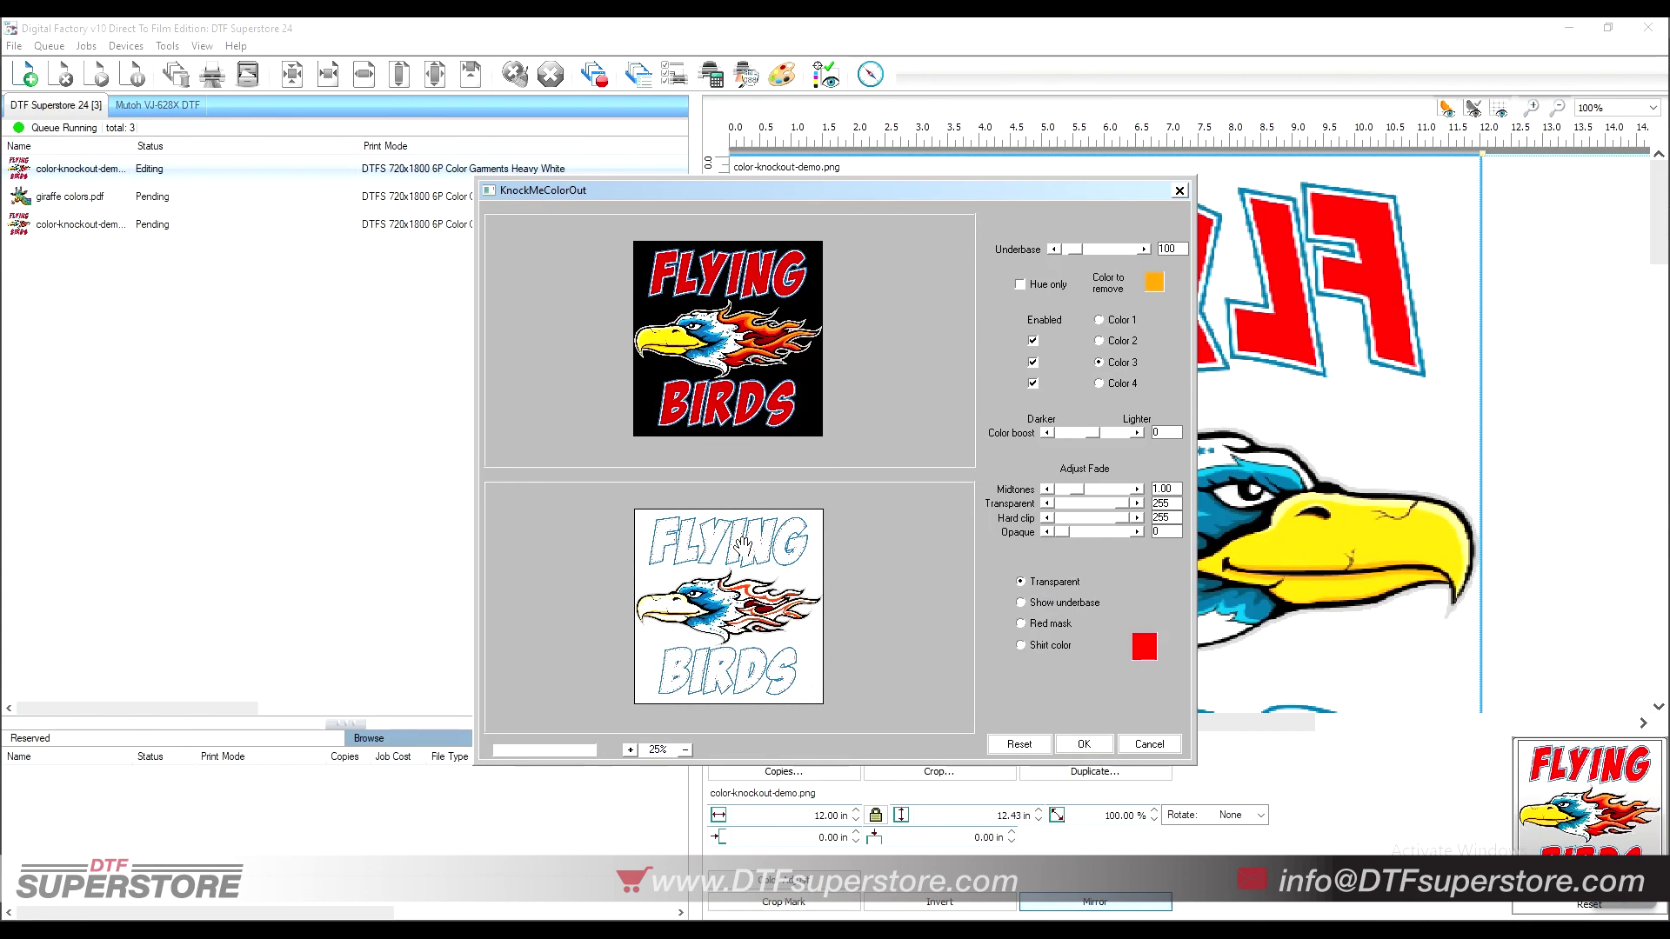
- Compare the knockout as Red mask, with the white underbase, and on the red shirt
left_click(1044, 626)
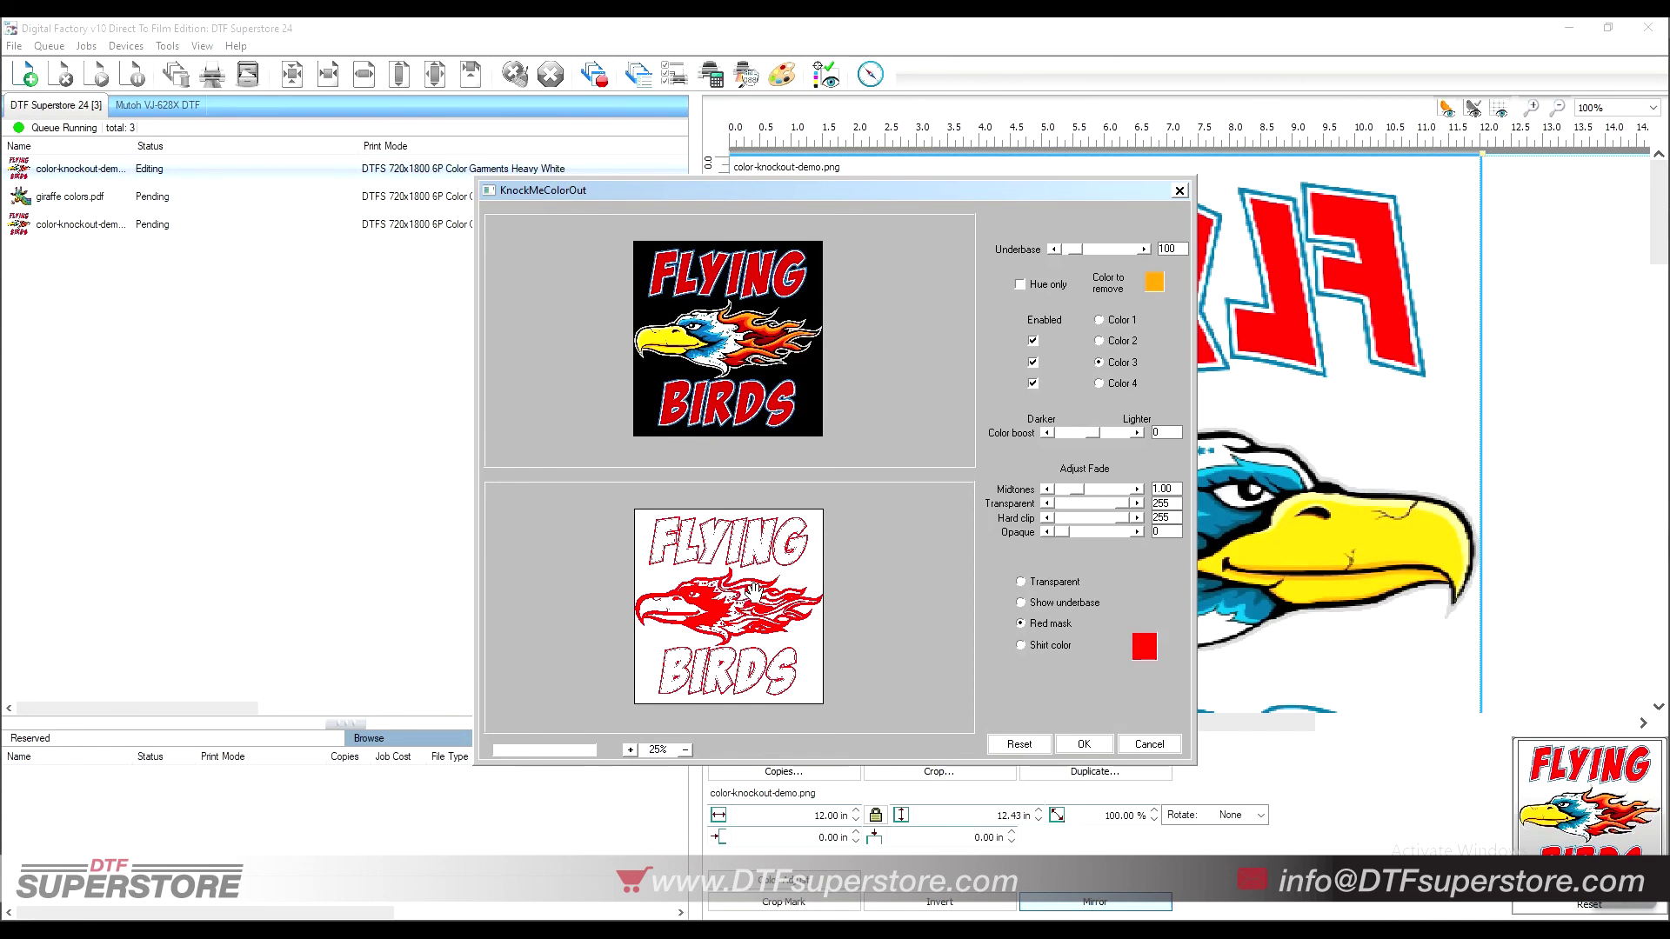
left_click(1062, 603)
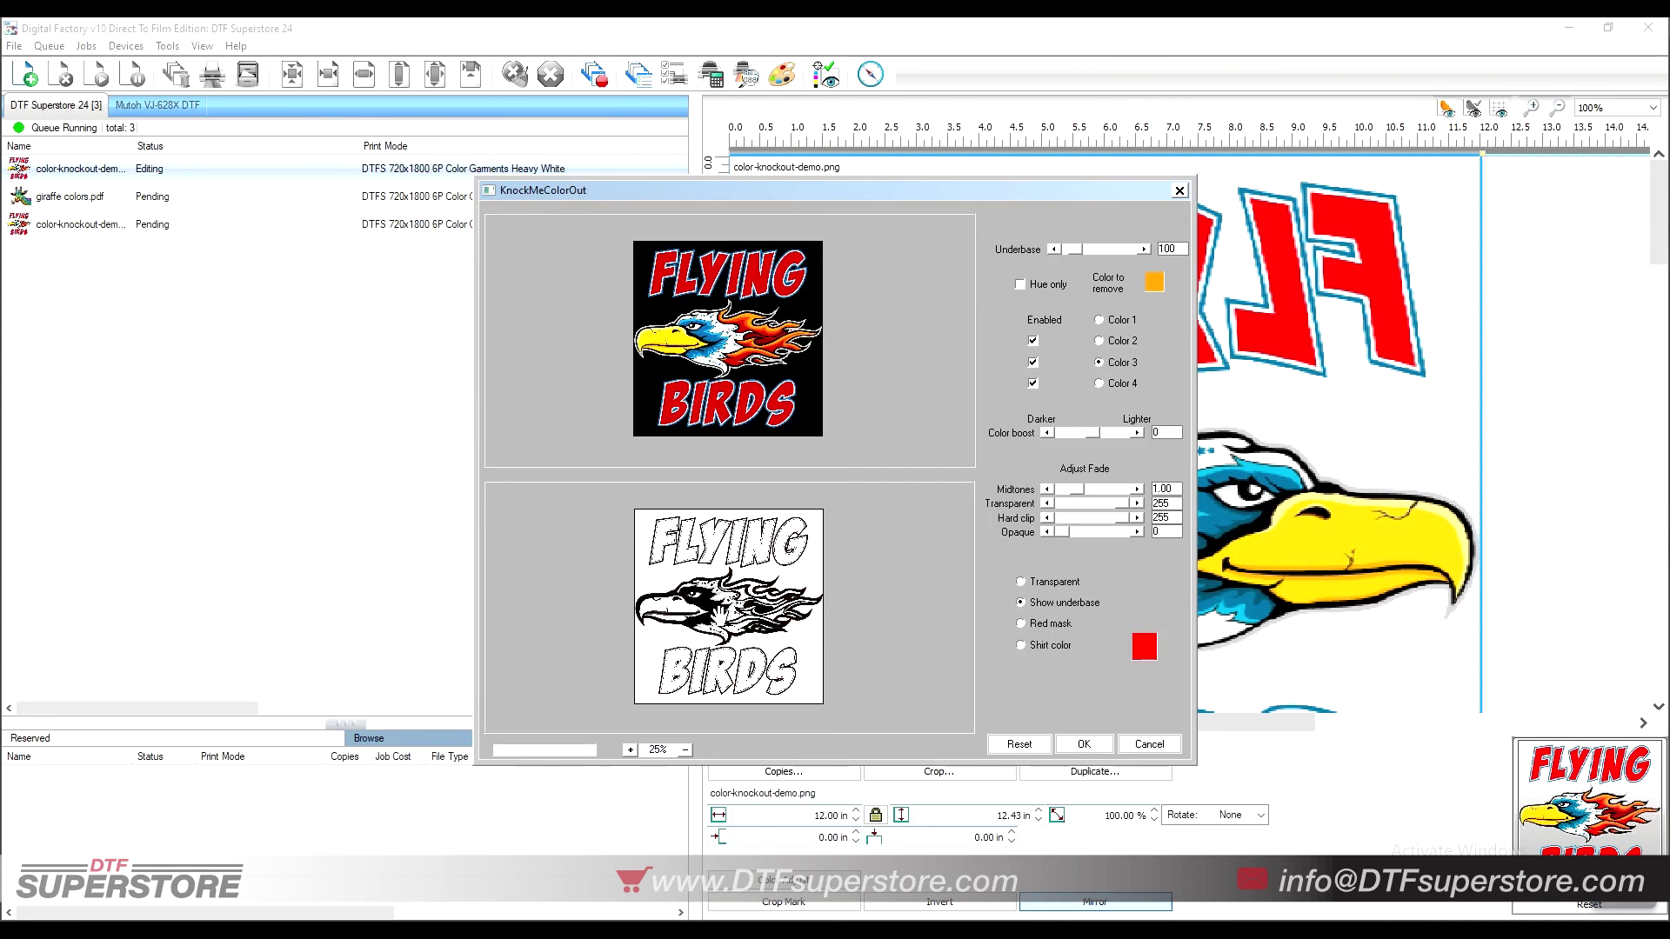
left_click(1046, 647)
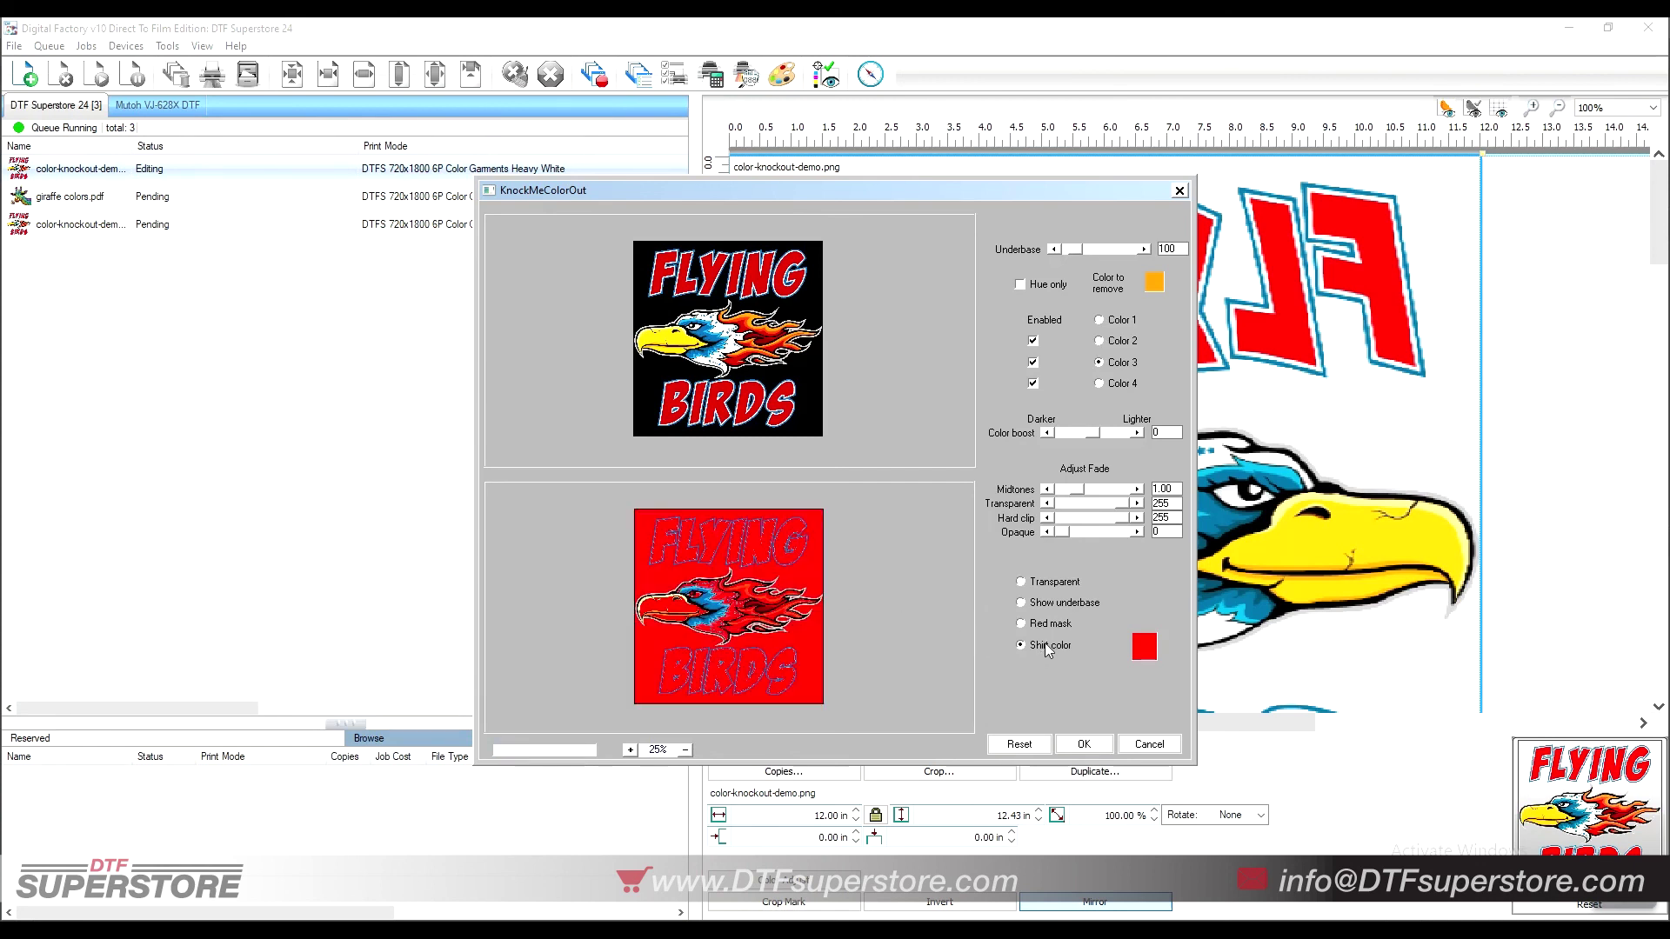